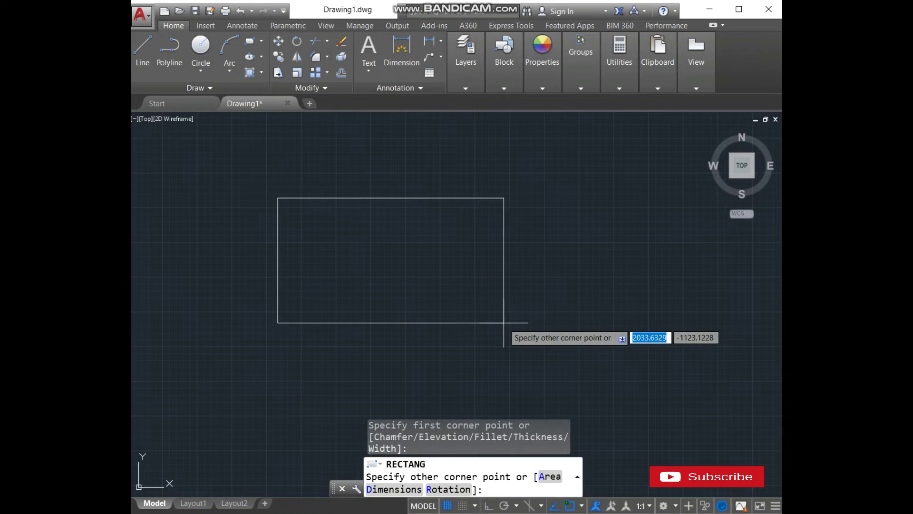
- Draw a 50 by 46 rectangle and explode it into separate lines
{"action": "type", "text": "46"}
{"action": "key", "text": "Return"}
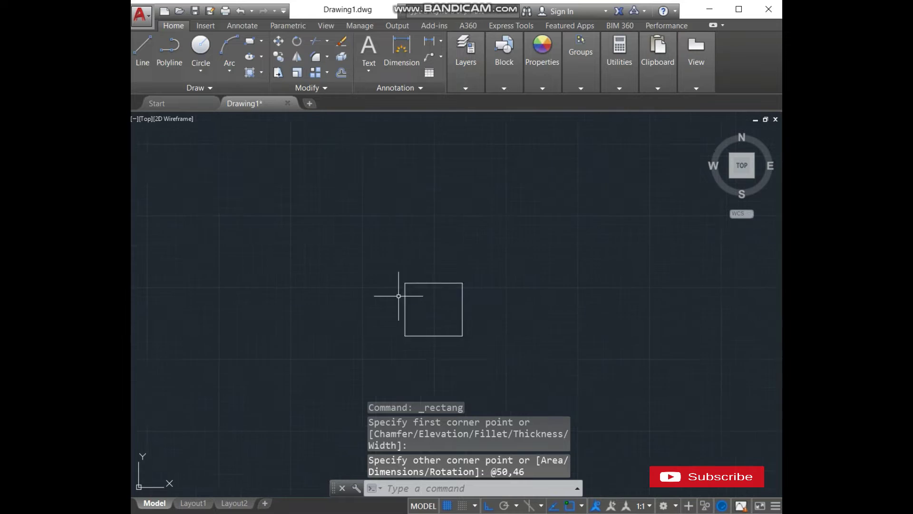
{"action": "scroll", "coordinate": [441, 234], "scroll_direction": "up", "scroll_amount": 2}
{"action": "scroll", "coordinate": [449, 138], "scroll_direction": "up", "scroll_amount": 2}
{"action": "left_click", "coordinate": [341, 56]}
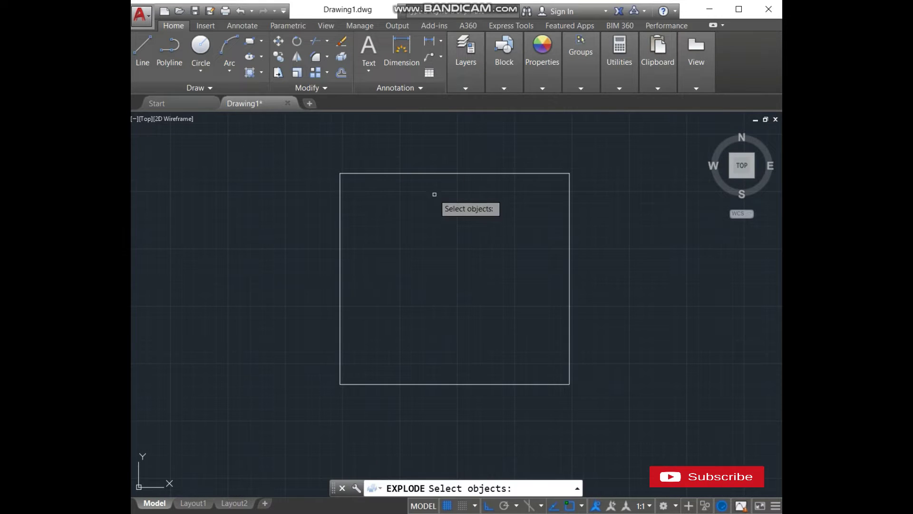
{"action": "left_click", "coordinate": [429, 172]}
{"action": "key", "text": "Return"}
- Draw a vertical line from the rectangle's top midpoint to its bottom midpoint
{"action": "left_click", "coordinate": [142, 52]}
{"action": "left_click", "coordinate": [455, 173]}
{"action": "left_click", "coordinate": [454, 384]}
{"action": "key", "text": "Return"}
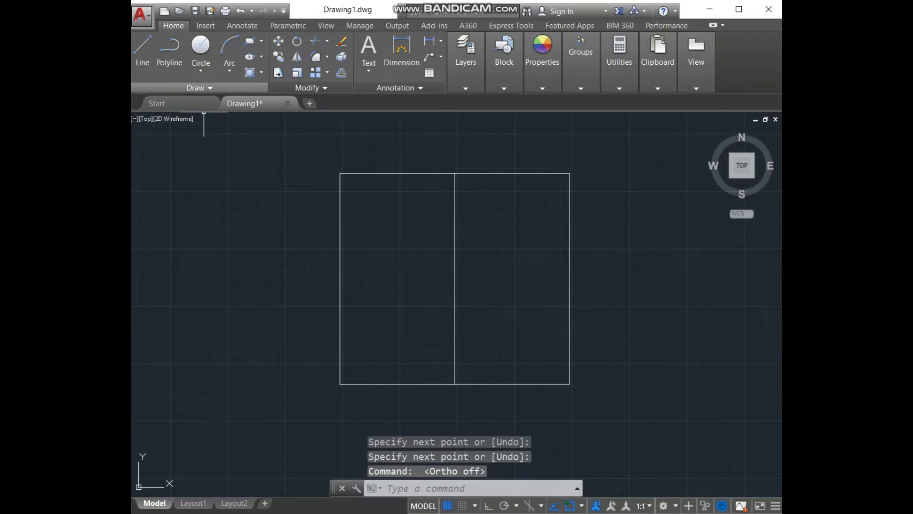
- Draw the leg lines below the bottom edge: 6.25, 11 and 12.5 long segments
{"action": "left_click", "coordinate": [143, 52]}
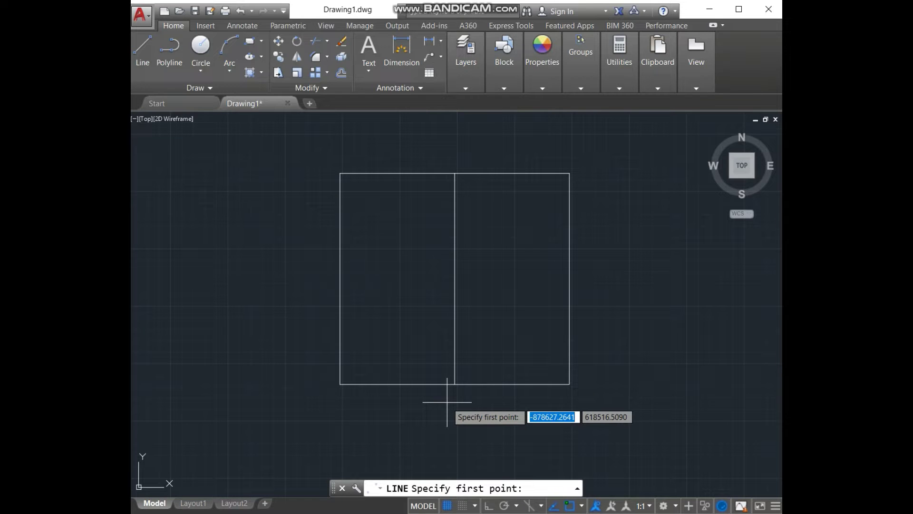
{"action": "left_click", "coordinate": [454, 384]}
{"action": "type", "text": "5"}
{"action": "key", "text": "Return"}
{"action": "scroll", "coordinate": [418, 375], "scroll_direction": "up", "scroll_amount": 2}
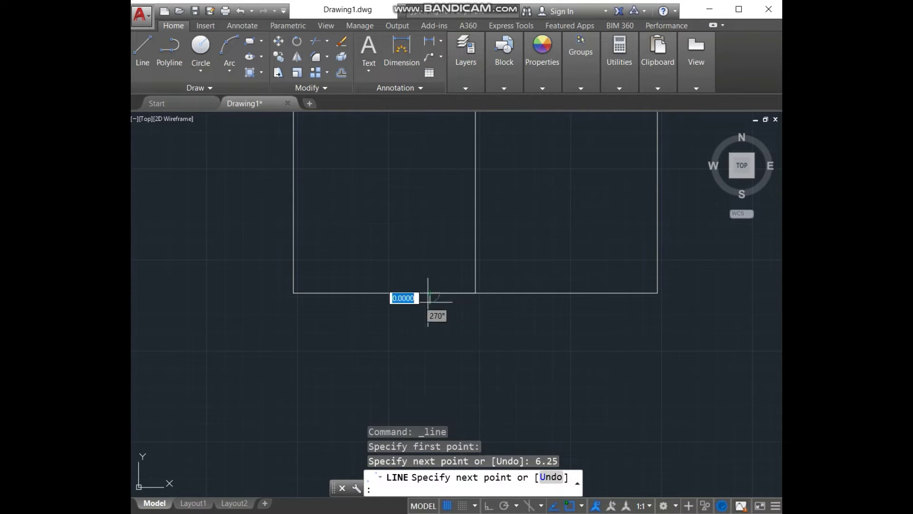
{"action": "type", "text": "11"}
{"action": "key", "text": "Return"}
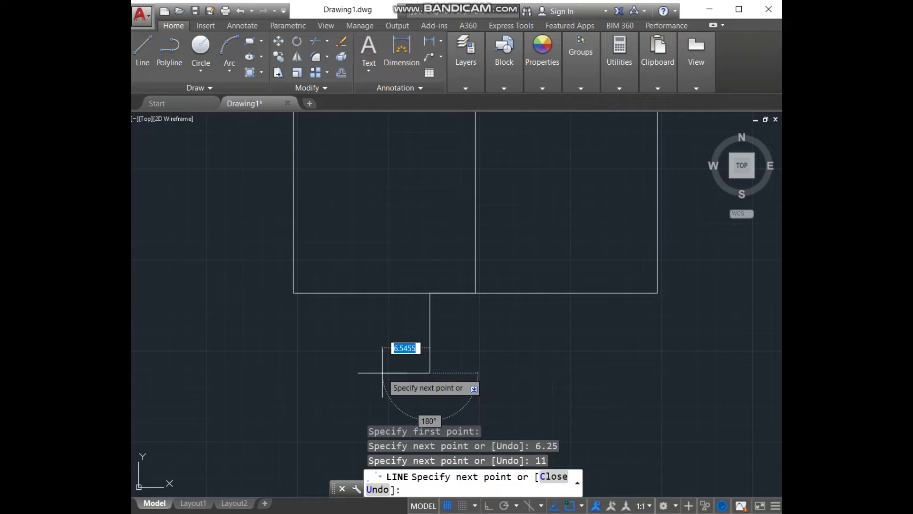
{"action": "type", "text": "12.5"}
{"action": "key", "text": "Return"}
{"action": "scroll", "coordinate": [360, 298], "scroll_direction": "down", "scroll_amount": 4}
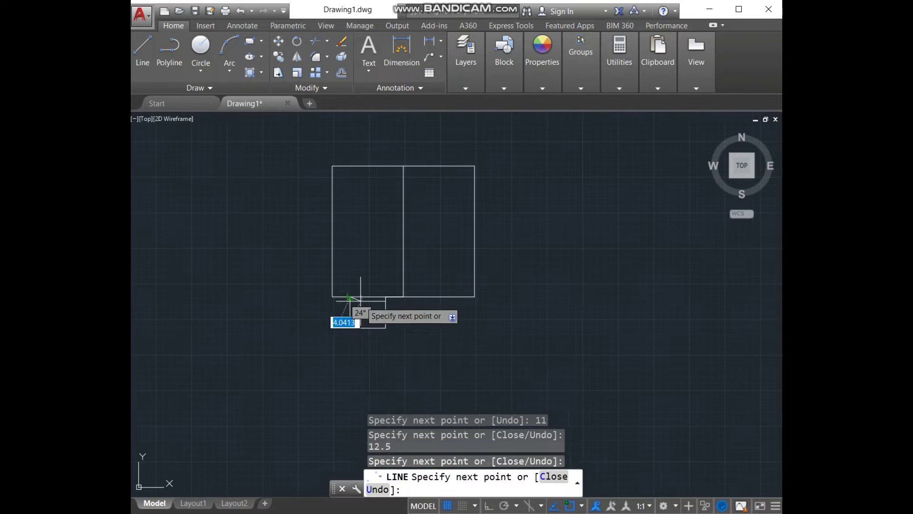
{"action": "key", "text": "Escape"}
{"action": "scroll", "coordinate": [379, 316], "scroll_direction": "up", "scroll_amount": 2}
- Fillet the two leg sides together to give the leg a semicircular bottom
{"action": "type", "text": "f"}
{"action": "key", "text": "Return"}
{"action": "left_click", "coordinate": [404, 321]}
{"action": "left_click", "coordinate": [347, 314]}
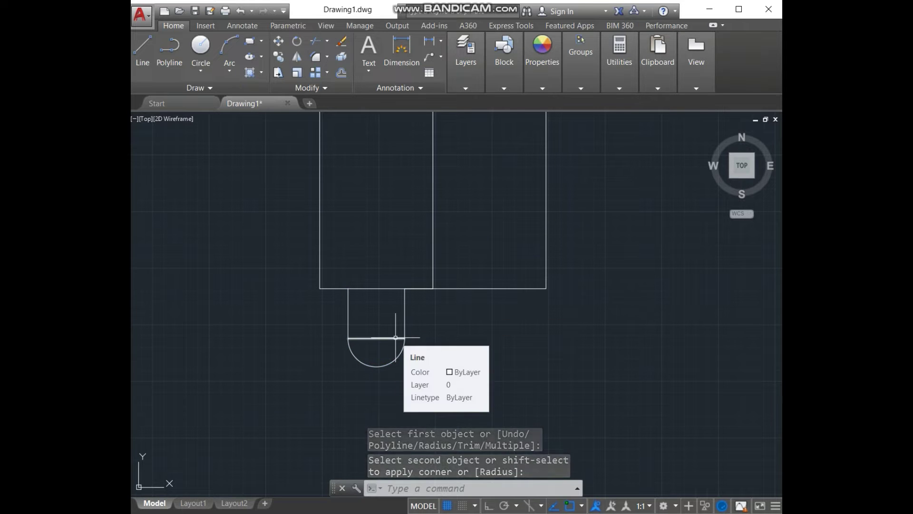
{"action": "key", "text": "Return"}
{"action": "key", "text": "Escape"}
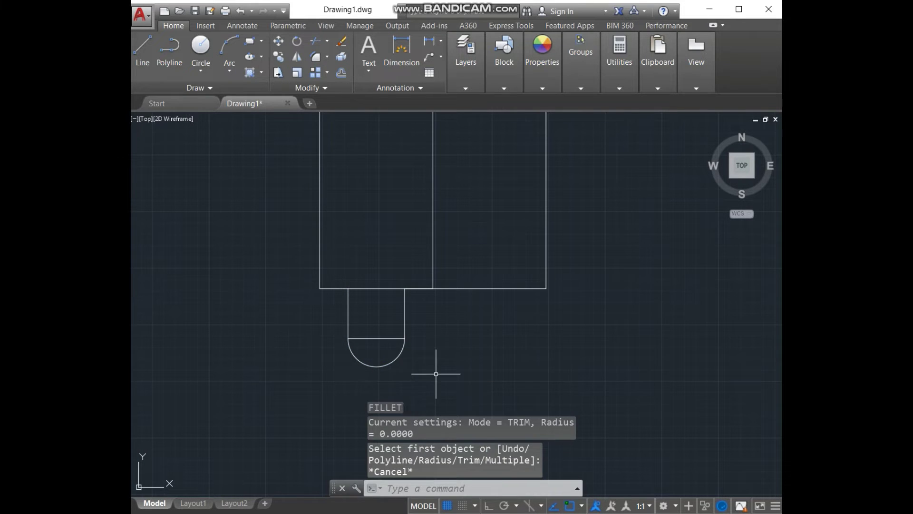
- Mirror the leg about the vertical divider, keeping the original
{"action": "left_click", "coordinate": [435, 374]}
{"action": "left_click", "coordinate": [336, 229]}
{"action": "left_click", "coordinate": [297, 57]}
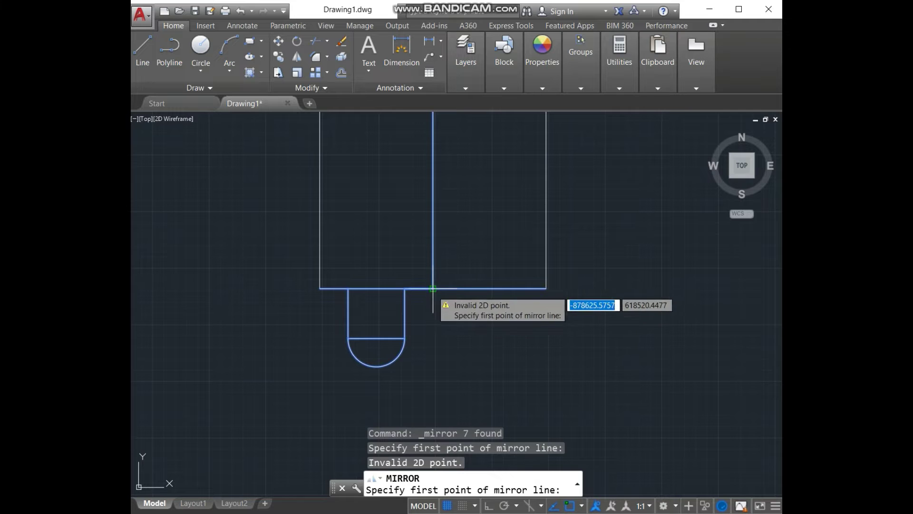
{"action": "left_click", "coordinate": [432, 288]}
{"action": "left_click", "coordinate": [433, 305]}
{"action": "key", "text": "Escape"}
{"action": "left_click", "coordinate": [447, 372]}
{"action": "left_click", "coordinate": [346, 281]}
{"action": "left_click", "coordinate": [296, 57]}
{"action": "left_click", "coordinate": [433, 288]}
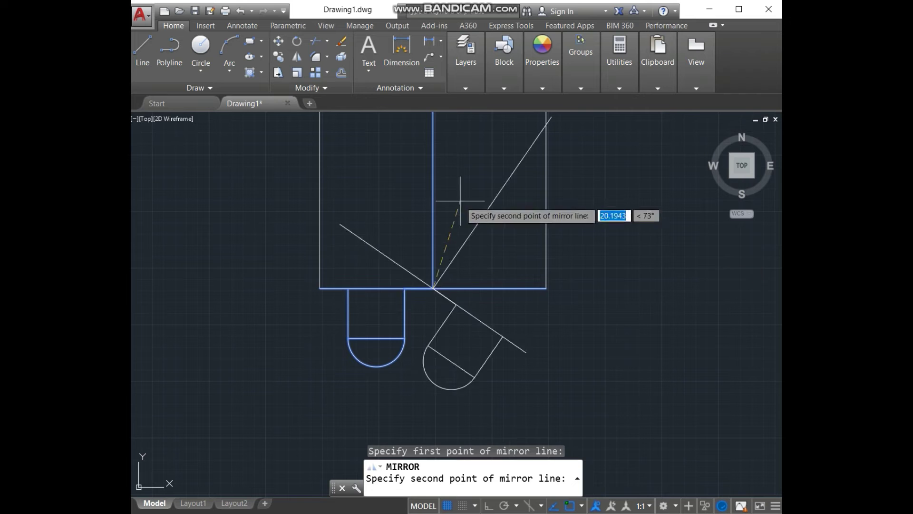
{"action": "left_click", "coordinate": [433, 183]}
{"action": "left_click", "coordinate": [457, 227]}
- Trim the body's bottom edge over both legs and erase the leftover cross line
{"action": "left_click", "coordinate": [587, 379]}
{"action": "left_click", "coordinate": [353, 116]}
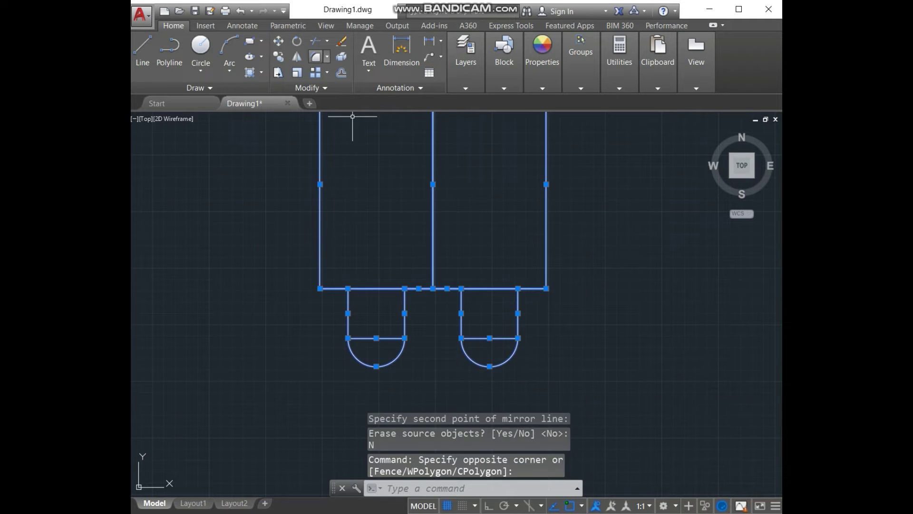
{"action": "left_click", "coordinate": [314, 40]}
{"action": "left_click", "coordinate": [376, 288]}
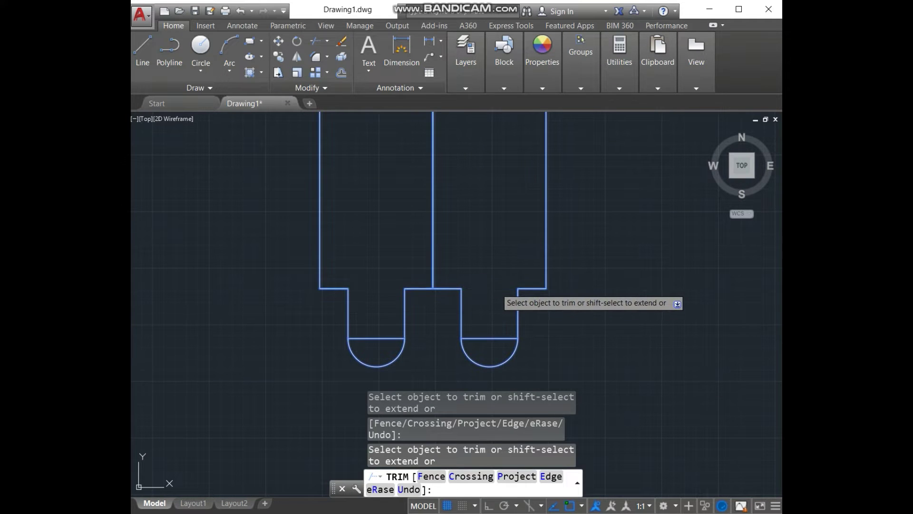
{"action": "key", "text": "Escape"}
{"action": "left_click", "coordinate": [489, 338]}
{"action": "key", "text": "Delete"}
- Round the body's lower left outer corner with a 2.5 radius fillet
{"action": "scroll", "coordinate": [356, 285], "scroll_direction": "up", "scroll_amount": 2}
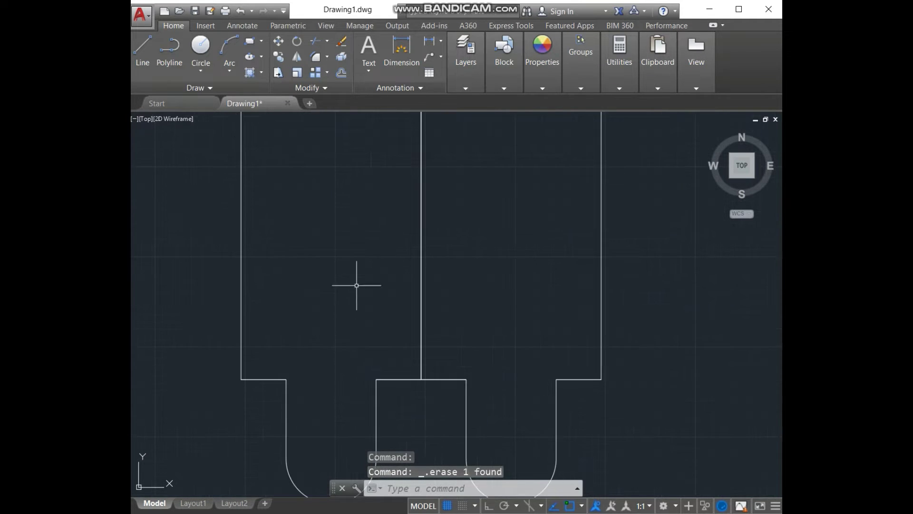
{"action": "left_click", "coordinate": [297, 56]}
{"action": "middle_click_drag", "start_coordinate": [263, 390], "coordinate": [301, 219]}
{"action": "left_click", "coordinate": [281, 197]}
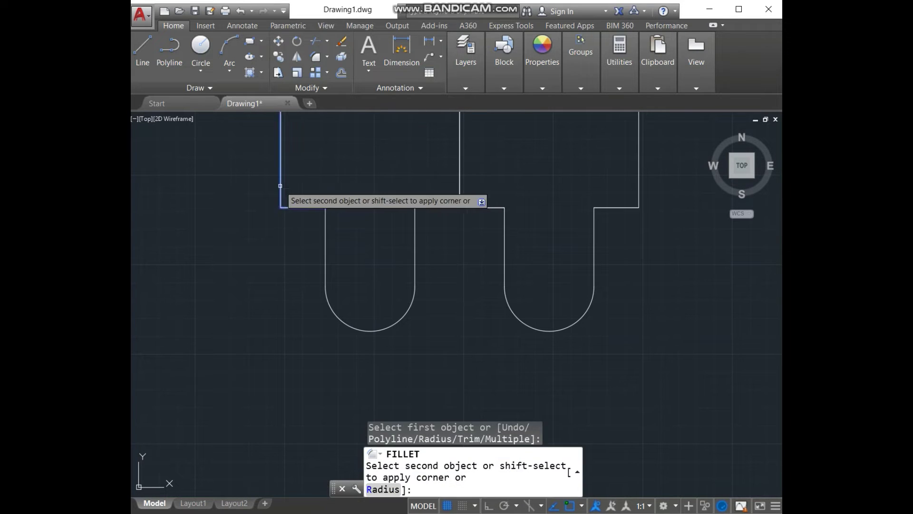
{"action": "key", "text": "Return"}
{"action": "left_click", "coordinate": [297, 208]}
{"action": "type", "text": "R"}
{"action": "key", "text": "Return"}
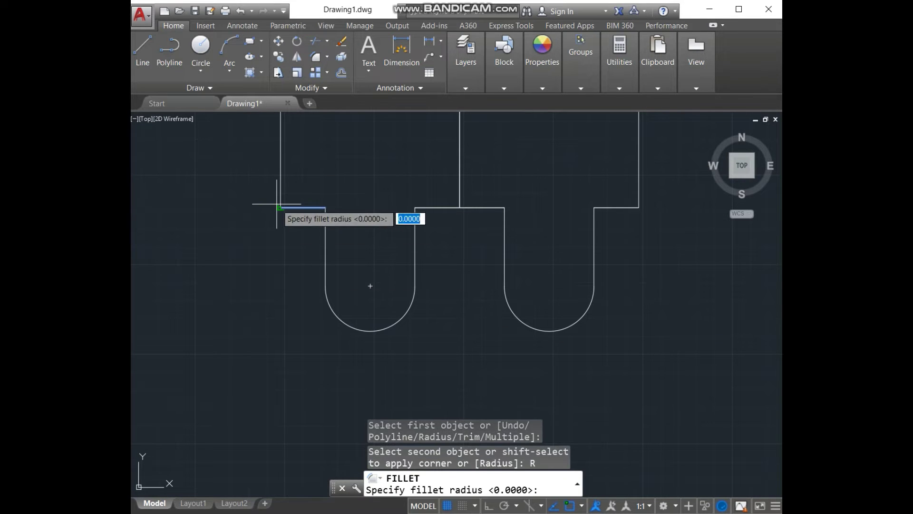
{"action": "type", "text": "2.5"}
{"action": "key", "text": "Return"}
{"action": "left_click", "coordinate": [281, 200]}
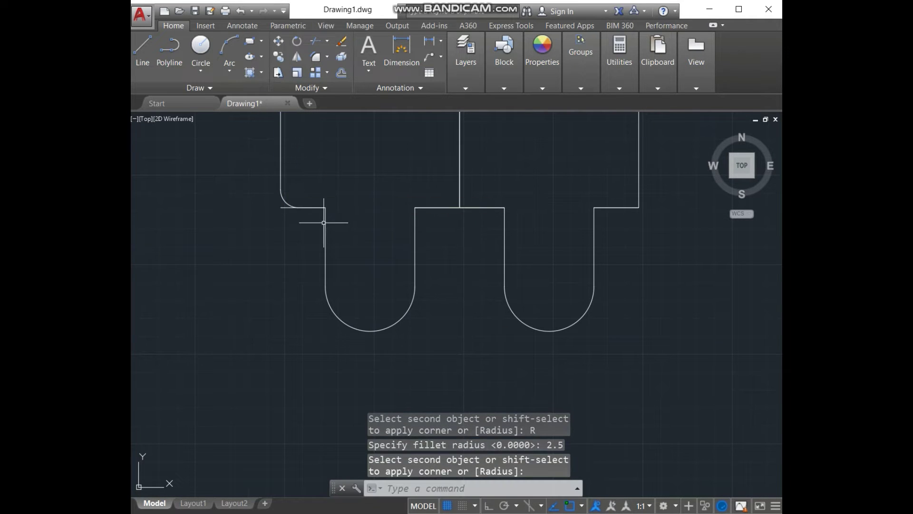
{"action": "left_click", "coordinate": [281, 208]}
{"action": "key", "text": "Escape"}
- Round the body's lower right outer corner with a 2.5 radius fillet
{"action": "middle_click_drag", "start_coordinate": [332, 265], "coordinate": [190, 309]}
{"action": "key", "text": "Return"}
{"action": "left_click", "coordinate": [503, 275]}
{"action": "type", "text": "R"}
{"action": "key", "text": "Return"}
{"action": "type", "text": "2.5"}
{"action": "key", "text": "Return"}
{"action": "left_click", "coordinate": [520, 256]}
{"action": "key", "text": "Return"}
{"action": "left_click", "coordinate": [519, 278]}
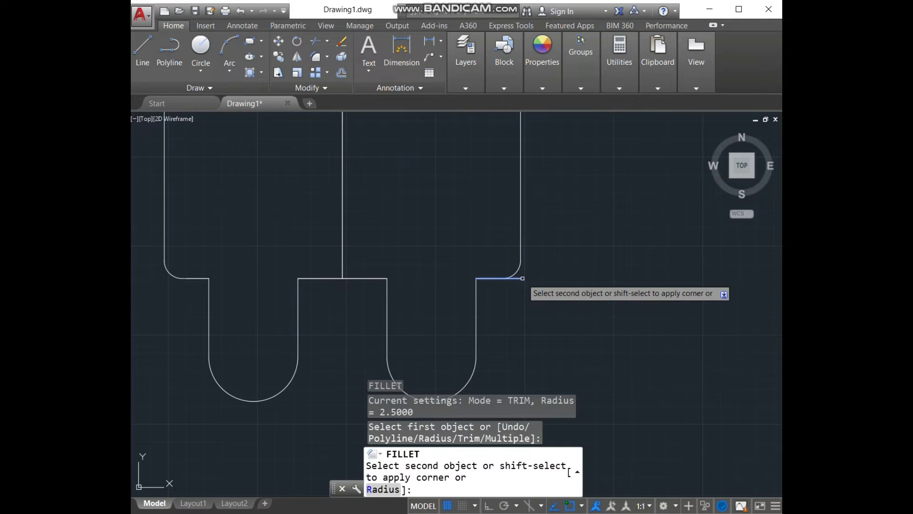
{"action": "key", "text": "Escape"}
{"action": "left_click", "coordinate": [520, 279]}
- Offset the body's top edge 3.8 upward
{"action": "key", "text": "Escape"}
{"action": "scroll", "coordinate": [584, 308], "scroll_direction": "down", "scroll_amount": 4}
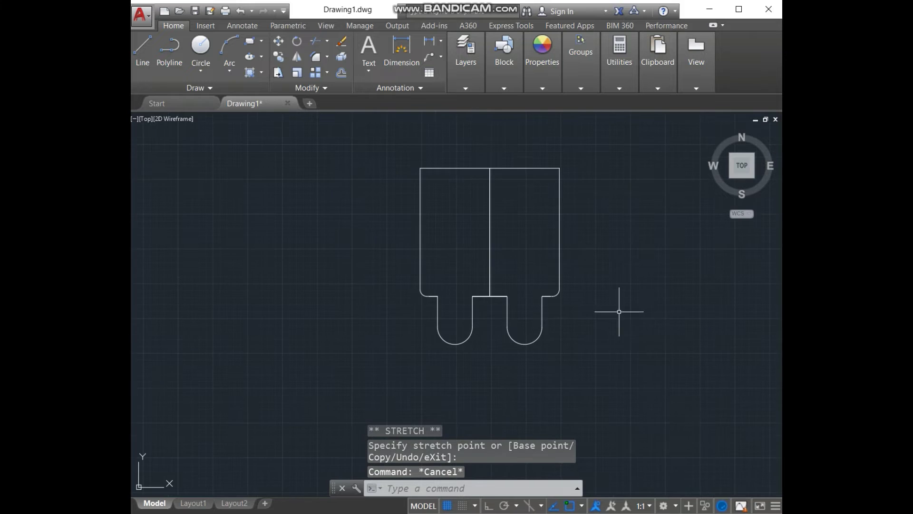
{"action": "scroll", "coordinate": [505, 156], "scroll_direction": "up", "scroll_amount": 2}
{"action": "key", "text": "o"}
{"action": "key", "text": "Return"}
{"action": "type", "text": "3.8"}
{"action": "key", "text": "Return"}
{"action": "left_click", "coordinate": [557, 200]}
{"action": "left_click", "coordinate": [545, 189]}
{"action": "key", "text": "Escape"}
- Draw a radius 25 circle centred on the new top line's midpoint for the head
{"action": "key", "text": "c"}
{"action": "key", "text": "Return"}
{"action": "left_click", "coordinate": [504, 189]}
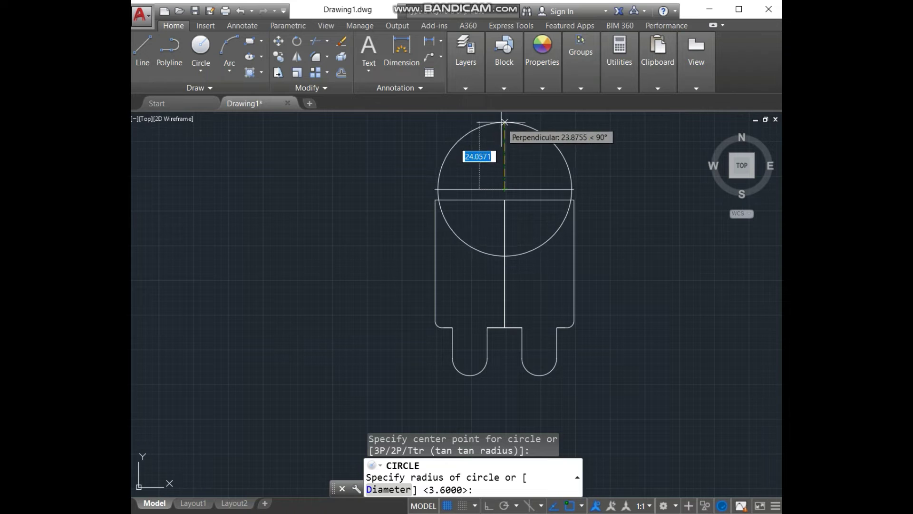
{"action": "key", "text": "Escape"}
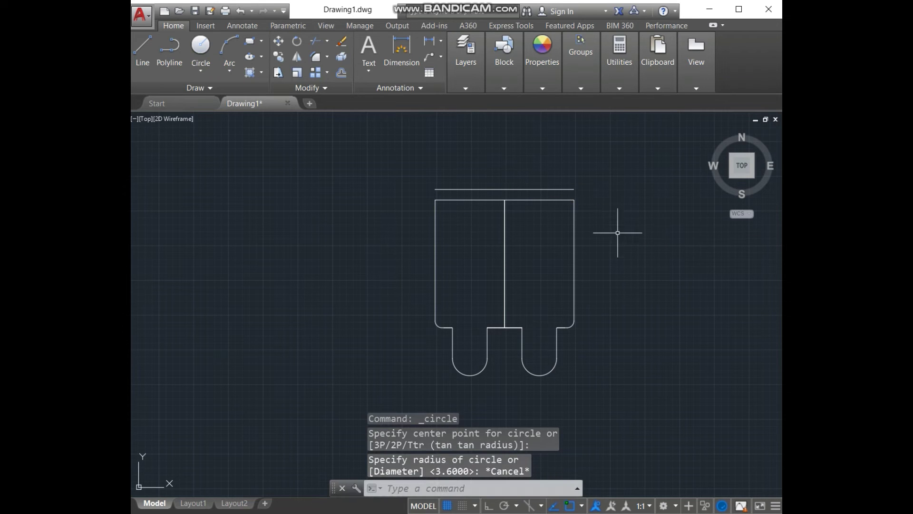
{"action": "key", "text": "c"}
{"action": "key", "text": "Return"}
{"action": "left_click", "coordinate": [505, 189]}
{"action": "type", "text": "25"}
{"action": "key", "text": "Return"}
{"action": "key", "text": "Escape"}
- Start TRIM with all drawing objects selected as cutting edges
{"action": "left_click", "coordinate": [654, 330]}
{"action": "left_click", "coordinate": [367, 112]}
{"action": "type", "text": "tr"}
{"action": "key", "text": "Return"}
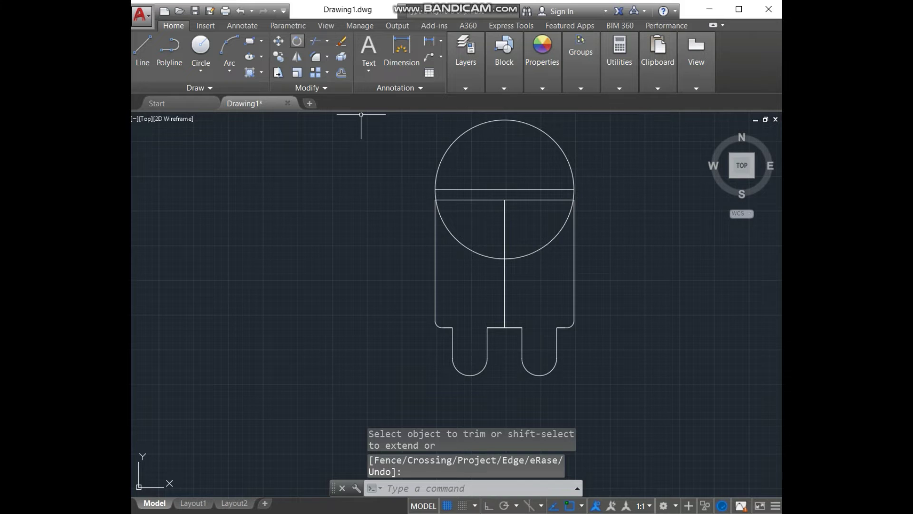
{"action": "key", "text": "Return"}
{"action": "left_click", "coordinate": [601, 265]}
{"action": "left_click", "coordinate": [393, 129]}
{"action": "key", "text": "Return"}
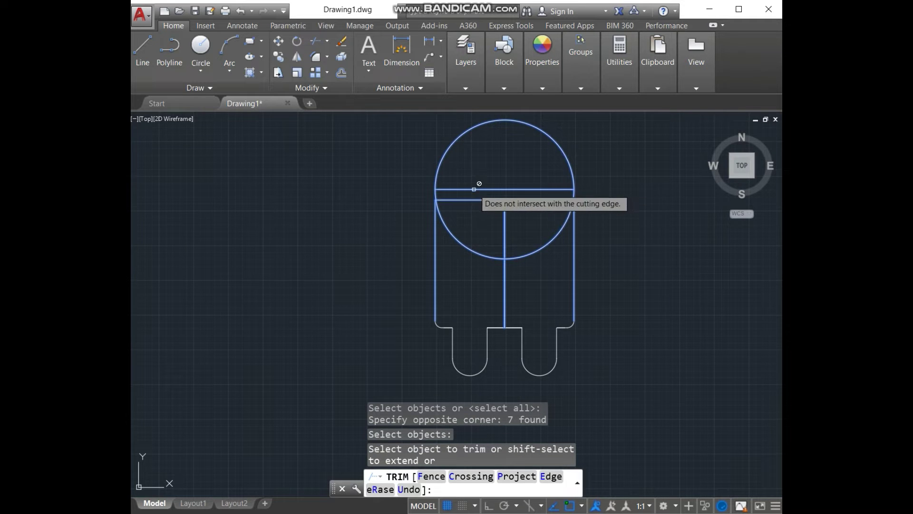
{"action": "scroll", "coordinate": [452, 212], "scroll_direction": "up", "scroll_amount": 2}
- Draw a vertical centre line from the dome's base midpoint up to its top
{"action": "key", "text": "Escape"}
{"action": "middle_click_drag", "start_coordinate": [648, 182], "coordinate": [719, 258]}
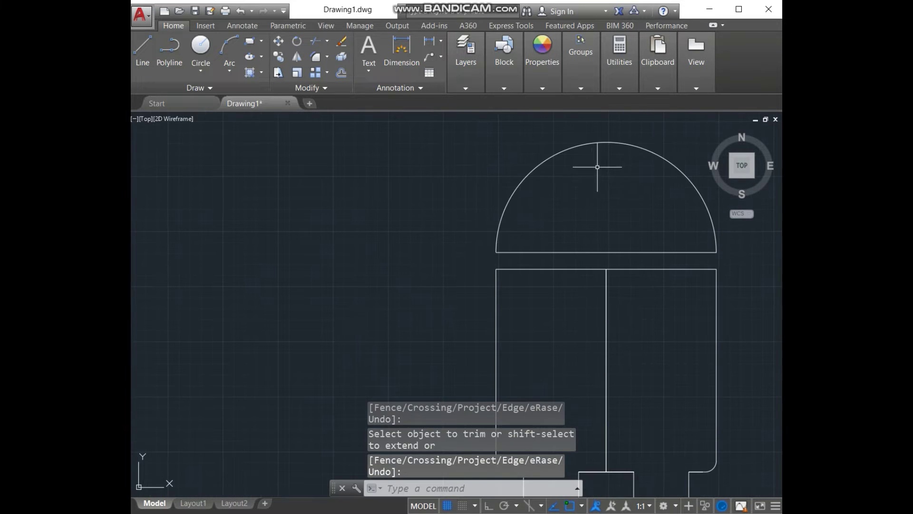
{"action": "type", "text": "l"}
{"action": "key", "text": "Return"}
{"action": "left_click", "coordinate": [606, 252]}
{"action": "left_click", "coordinate": [606, 142]}
{"action": "key", "text": "Return"}
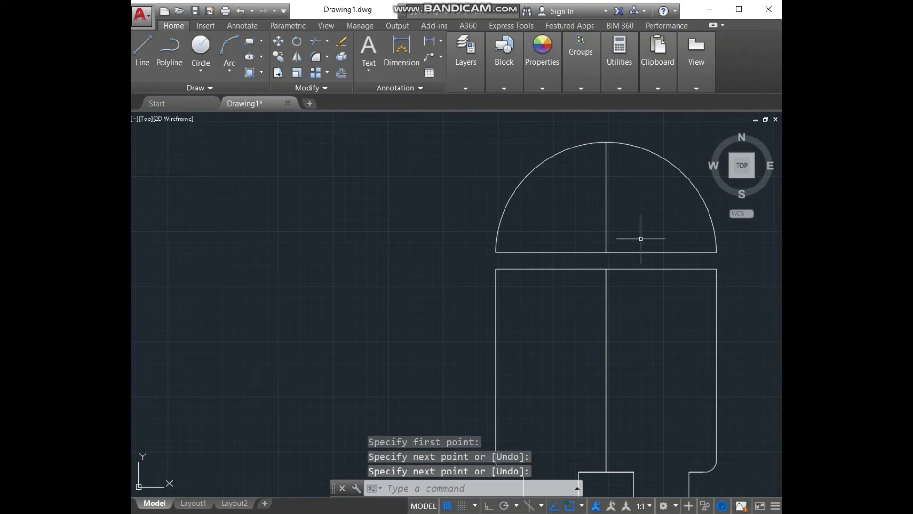
- Offset guide lines: the centre line 11 to the left and the base line 14 upward
{"action": "type", "text": "o"}
{"action": "key", "text": "Return"}
{"action": "type", "text": "11"}
{"action": "key", "text": "Return"}
{"action": "left_click", "coordinate": [606, 190]}
{"action": "left_click", "coordinate": [523, 186]}
{"action": "key", "text": "Return"}
{"action": "type", "text": "14"}
{"action": "key", "text": "Return"}
{"action": "left_click", "coordinate": [573, 252]}
{"action": "left_click", "coordinate": [575, 205]}
{"action": "key", "text": "Escape"}
- Draw the eye circle at the guide intersection, then delete the construction guides
{"action": "left_click", "coordinate": [201, 48]}
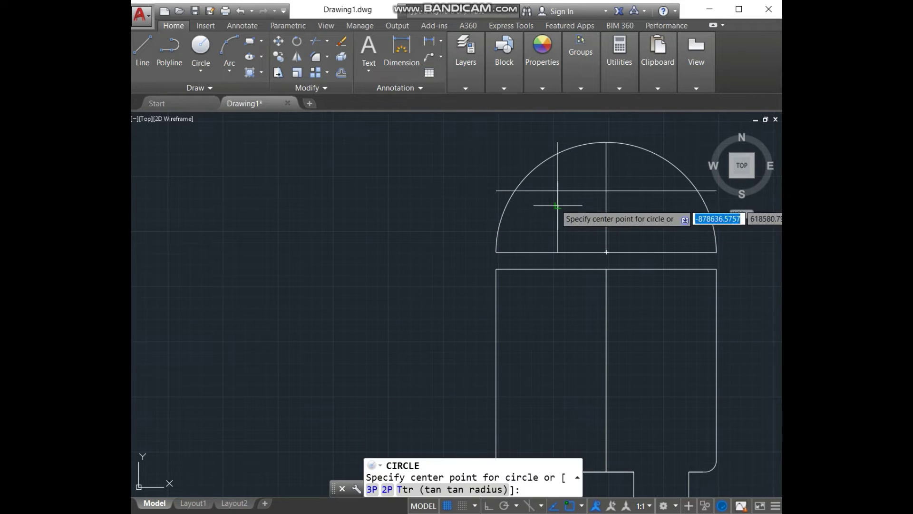
{"action": "left_click", "coordinate": [557, 190]}
{"action": "key", "text": "Return"}
{"action": "key", "text": "Return"}
{"action": "key", "text": "Escape"}
{"action": "left_click", "coordinate": [589, 190]}
{"action": "key", "text": "Delete"}
- Mirror the eye circle across the centre line, keeping the original (N)
{"action": "left_click", "coordinate": [297, 57]}
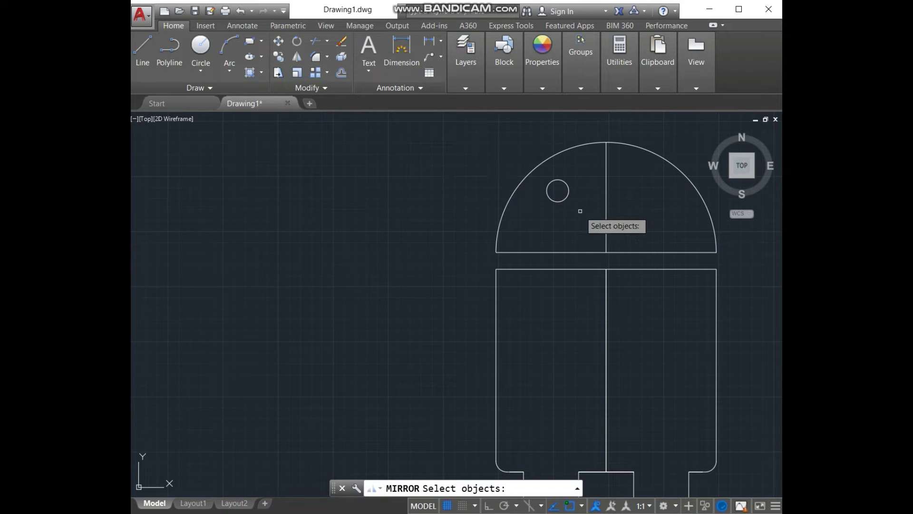
{"action": "key", "text": "Return"}
{"action": "left_click", "coordinate": [606, 193]}
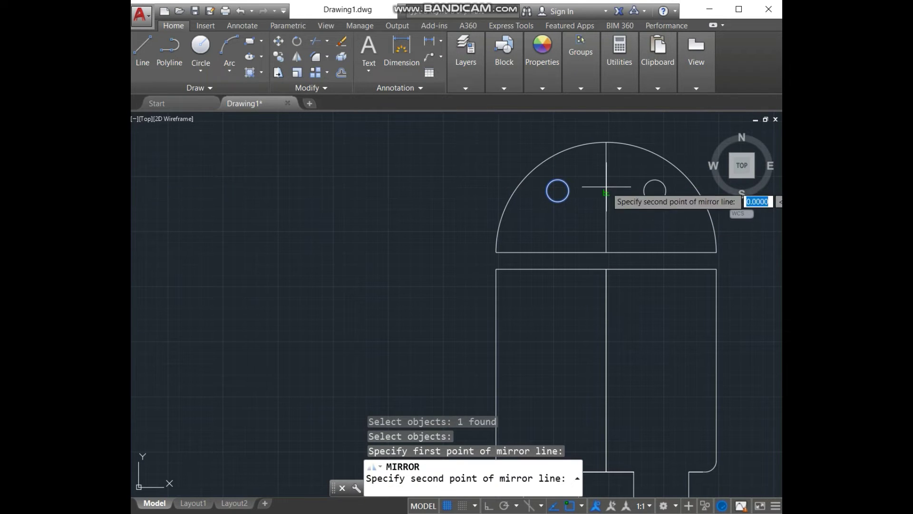
{"action": "left_click", "coordinate": [606, 187]}
{"action": "key", "text": "Return"}
{"action": "left_click", "coordinate": [296, 56]}
{"action": "left_click", "coordinate": [569, 192]}
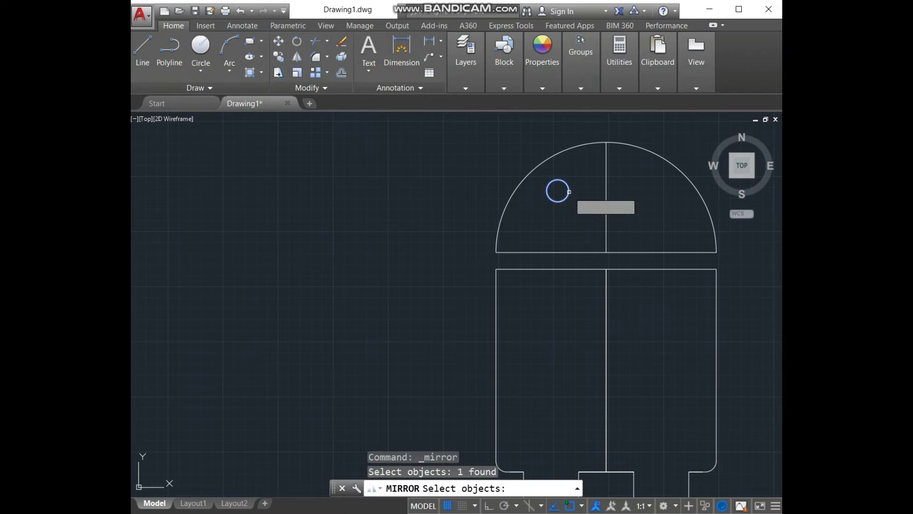
{"action": "key", "text": "Return"}
{"action": "left_click", "coordinate": [605, 191]}
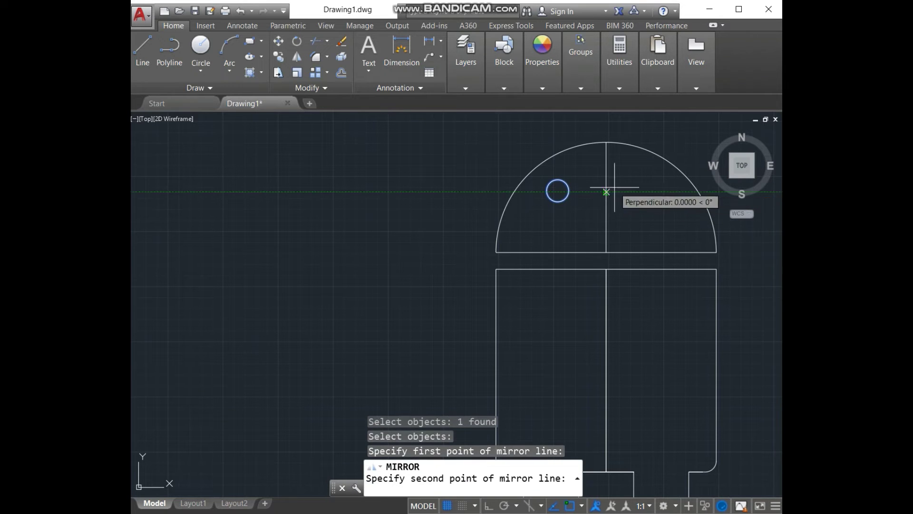
{"action": "left_click", "coordinate": [605, 263]}
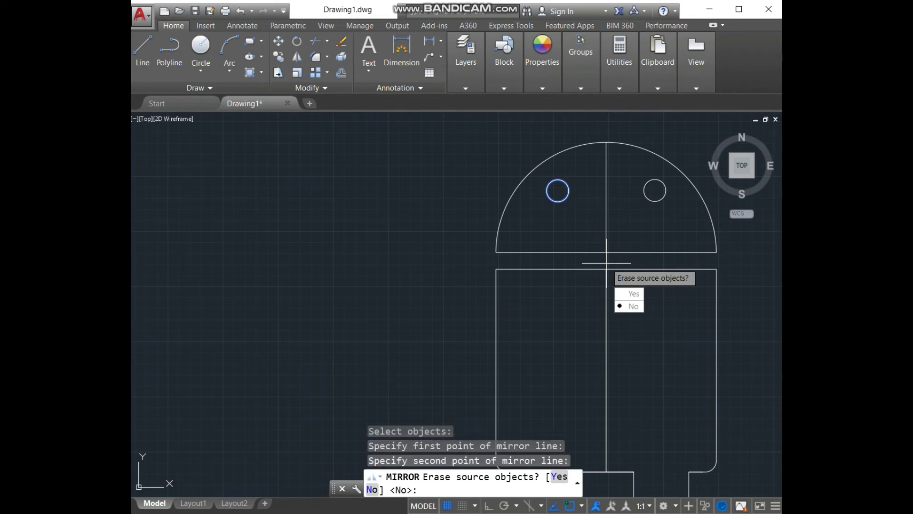
{"action": "type", "text": "n"}
{"action": "key", "text": "Return"}
- Start an offset with a distance of 8
{"action": "scroll", "coordinate": [629, 187], "scroll_direction": "down", "scroll_amount": 2}
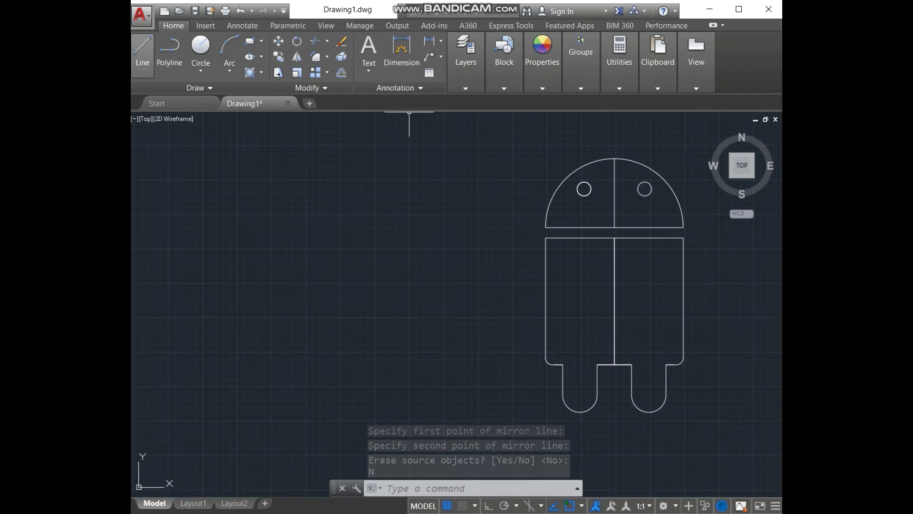
{"action": "type", "text": "o"}
{"action": "key", "text": "Return"}
{"action": "type", "text": "8"}
{"action": "key", "text": "Return"}
- Offset the centre line 8 to the right and draw a first antenna line from the dome
{"action": "left_click", "coordinate": [614, 196]}
{"action": "left_click", "coordinate": [634, 180]}
{"action": "scroll", "coordinate": [638, 163], "scroll_direction": "up", "scroll_amount": 2}
{"action": "key", "text": "Escape"}
{"action": "type", "text": "l"}
{"action": "key", "text": "Return"}
{"action": "scroll", "coordinate": [640, 170], "scroll_direction": "up", "scroll_amount": 5}
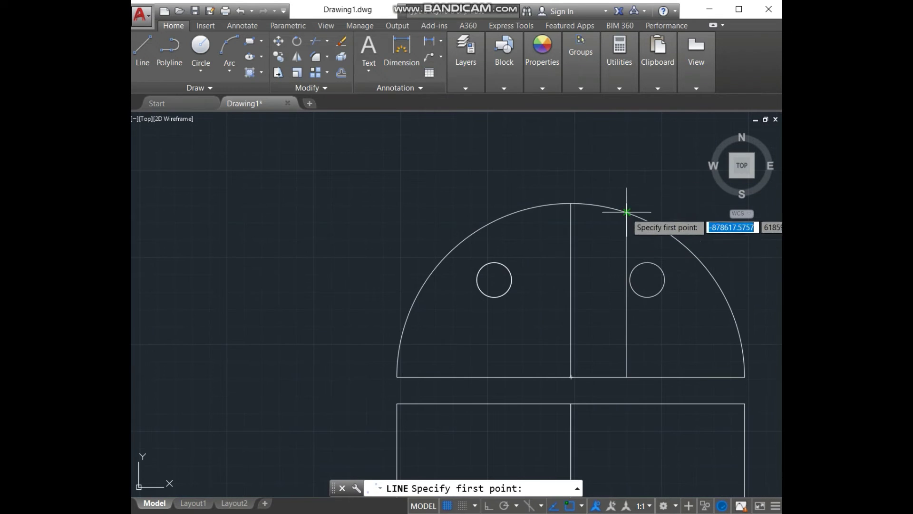
{"action": "left_click", "coordinate": [626, 212]}
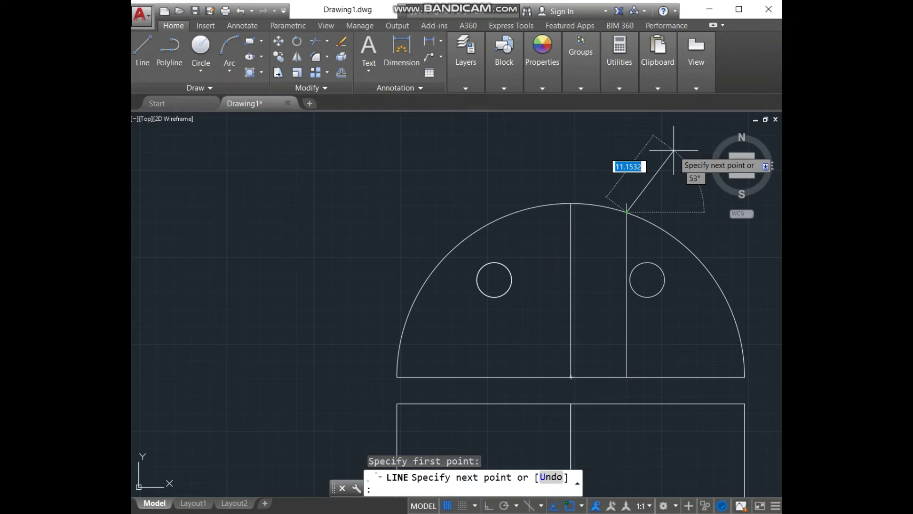
{"action": "type", "text": "13"}
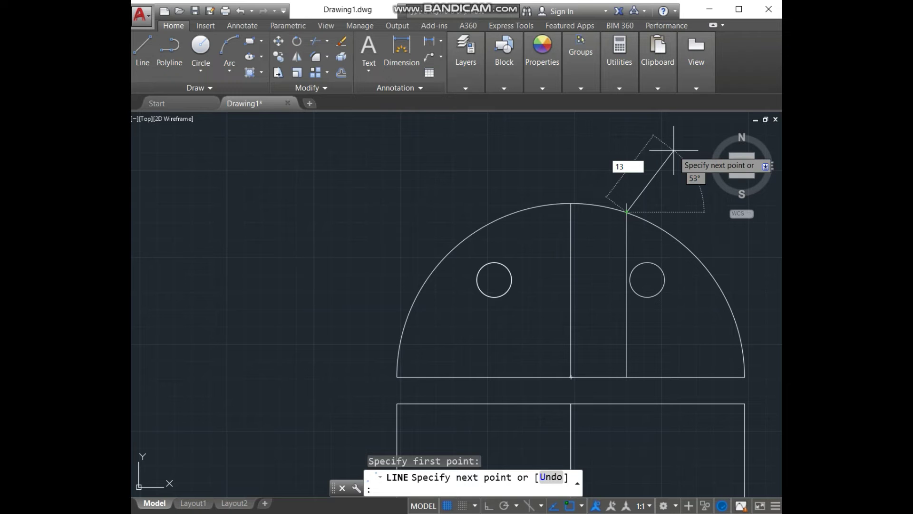
{"action": "key", "text": "Return"}
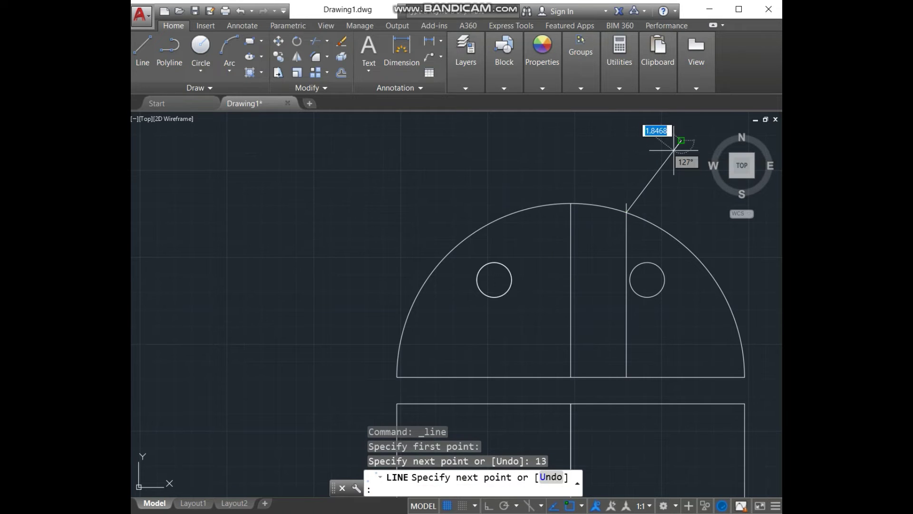
{"action": "key", "text": "Escape"}
- Replace the misdrawn line with a 13-unit antenna line at 60° from the dome intersection
{"action": "left_click", "coordinate": [681, 139]}
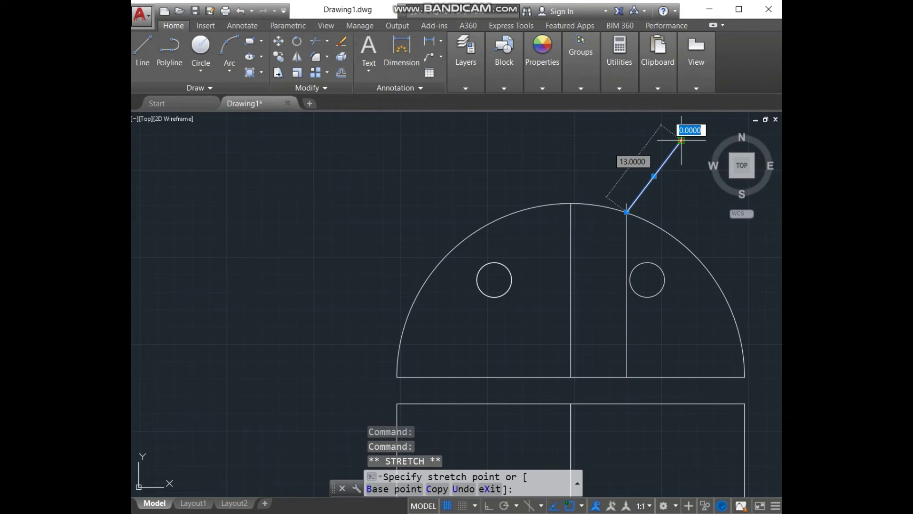
{"action": "key", "text": "Escape"}
{"action": "key", "text": "Delete"}
{"action": "left_click", "coordinate": [142, 52]}
{"action": "left_click", "coordinate": [626, 211]}
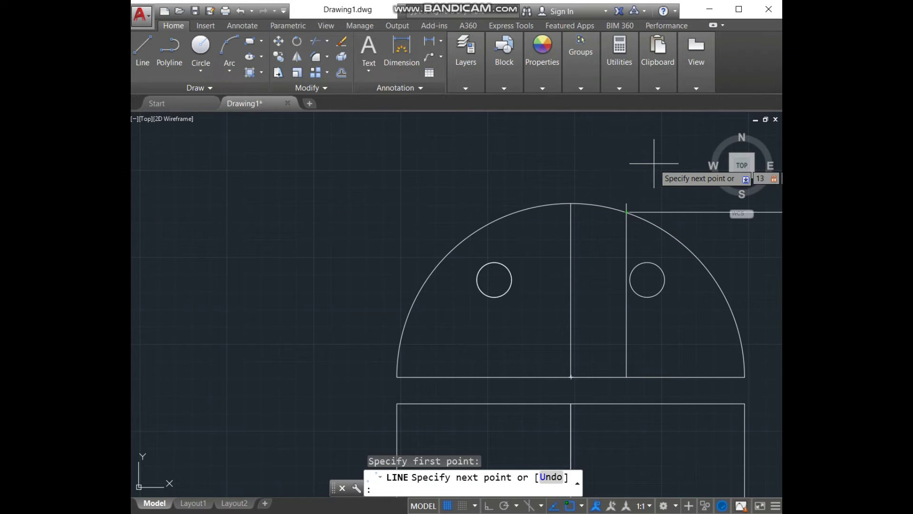
{"action": "key", "text": "Escape"}
{"action": "left_click", "coordinate": [142, 53]}
{"action": "left_click", "coordinate": [627, 211]}
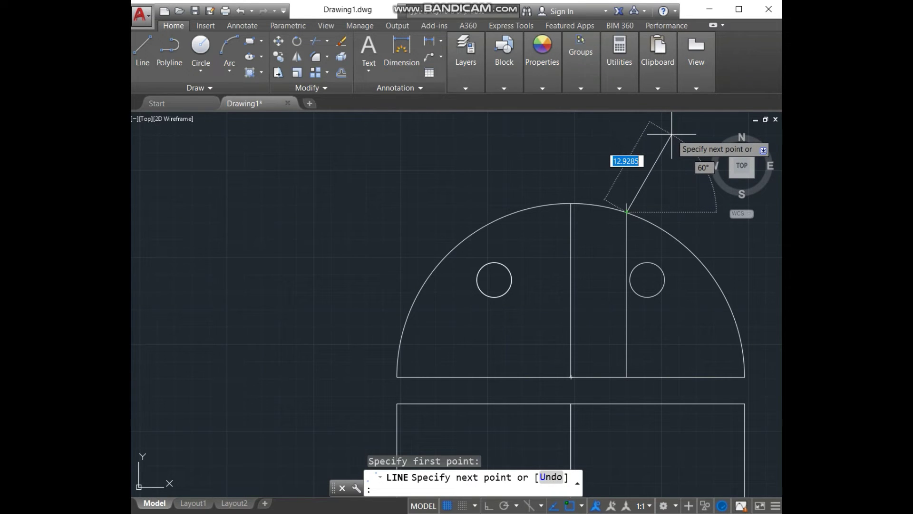
{"action": "type", "text": "13"}
{"action": "key", "text": "Return"}
{"action": "key", "text": "Escape"}
- Offset the antenna line 1.5 to make its parallel edge
{"action": "type", "text": "o"}
{"action": "key", "text": "Return"}
{"action": "type", "text": "1.5"}
{"action": "key", "text": "Return"}
{"action": "left_click", "coordinate": [643, 183]}
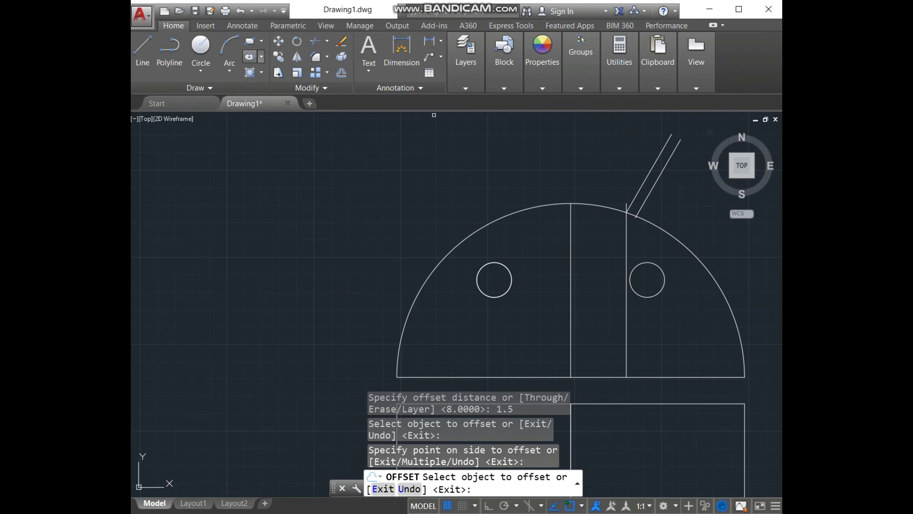
{"action": "key", "text": "Escape"}
- Fillet the two antenna edges together to round the tip
{"action": "type", "text": "f"}
{"action": "key", "text": "Return"}
{"action": "left_click", "coordinate": [666, 145]}
{"action": "left_click", "coordinate": [676, 147]}
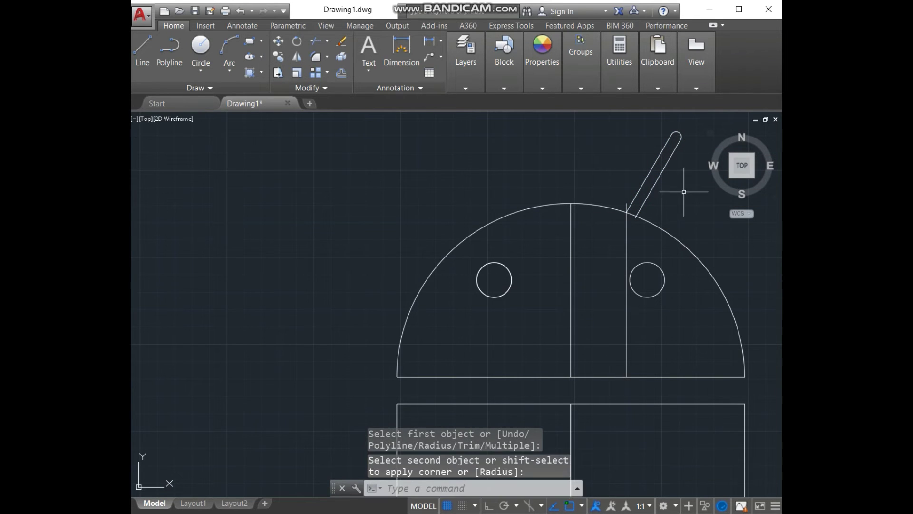
{"action": "key", "text": "Return"}
{"action": "key", "text": "Escape"}
- Begin trimming with six cutting edges around the head, then cancel
{"action": "type", "text": "tr"}
{"action": "key", "text": "Return"}
{"action": "left_click", "coordinate": [688, 309]}
{"action": "left_click", "coordinate": [608, 125]}
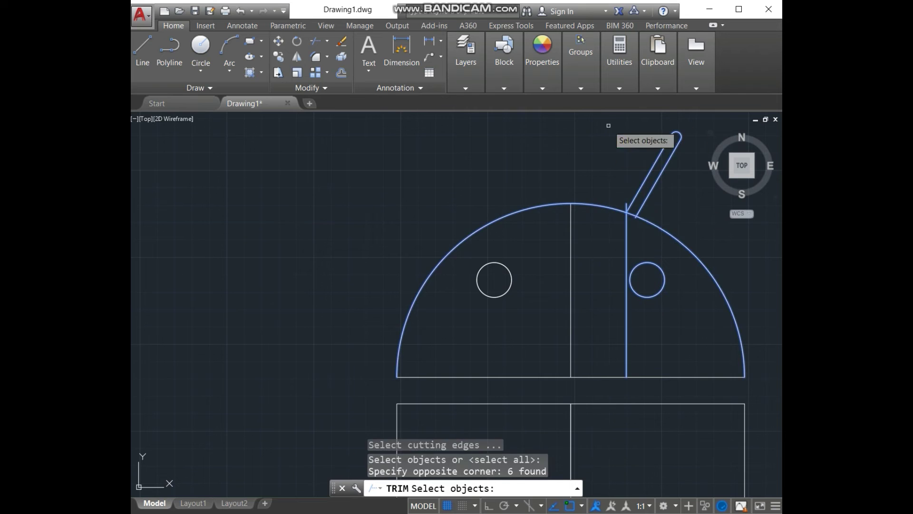
{"action": "key", "text": "Return"}
{"action": "scroll", "coordinate": [645, 223], "scroll_direction": "up", "scroll_amount": 4}
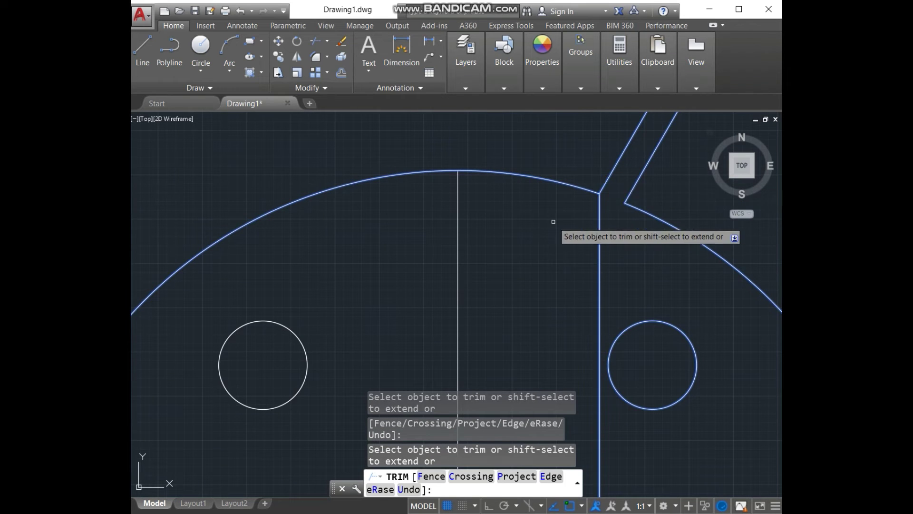
{"action": "key", "text": "Escape"}
{"action": "scroll", "coordinate": [553, 222], "scroll_direction": "down", "scroll_amount": 4}
- Delete the vertical guide line and select only the antenna
{"action": "left_click", "coordinate": [572, 238]}
{"action": "key", "text": "Delete"}
{"action": "left_click", "coordinate": [673, 223]}
{"action": "left_click", "coordinate": [571, 126]}
{"action": "key", "text": "Escape"}
{"action": "left_click", "coordinate": [668, 192]}
{"action": "left_click", "coordinate": [364, 115]}
- Mirror the antenna across the centre line to create the left antenna
{"action": "left_click", "coordinate": [297, 56]}
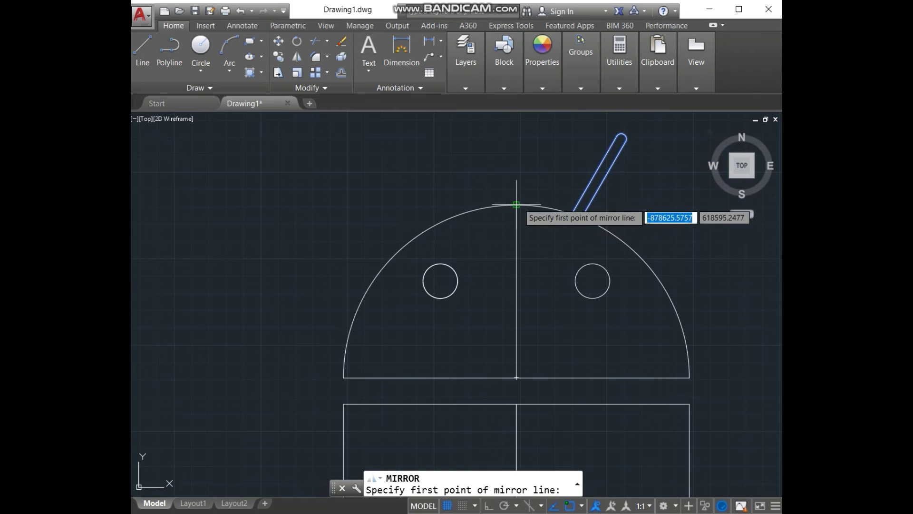
{"action": "left_click", "coordinate": [517, 205]}
{"action": "left_click", "coordinate": [520, 220]}
{"action": "key", "text": "Return"}
{"action": "scroll", "coordinate": [433, 221], "scroll_direction": "up", "scroll_amount": 4}
- Try selecting the arc and antenna lines as trim edges, then cancel the trim
{"action": "left_click", "coordinate": [316, 41]}
{"action": "left_click", "coordinate": [560, 214]}
{"action": "left_click", "coordinate": [504, 189]}
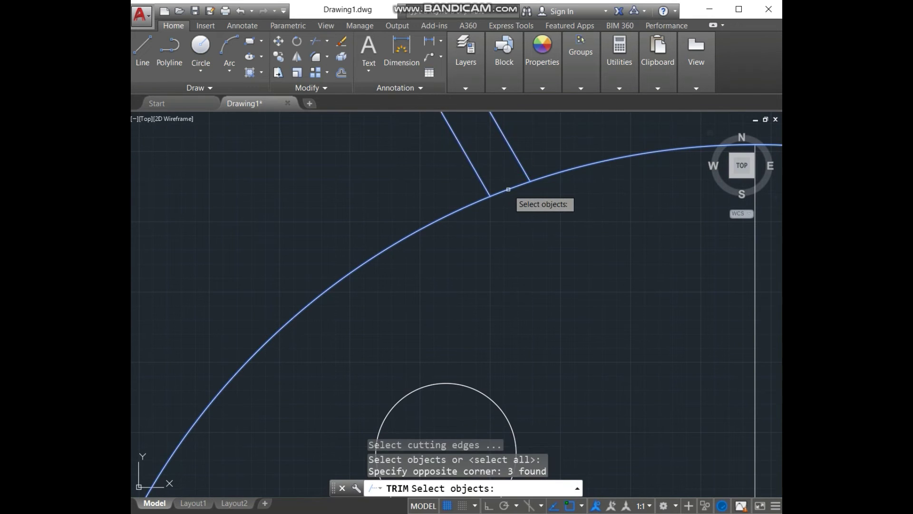
{"action": "left_click", "coordinate": [551, 205]}
{"action": "key", "text": "Escape"}
{"action": "left_click", "coordinate": [587, 235]}
{"action": "left_click", "coordinate": [474, 150]}
{"action": "key", "text": "Escape"}
{"action": "scroll", "coordinate": [509, 197], "scroll_direction": "up", "scroll_amount": 4}
- Grip-stretch both antenna lines so their lower ends extend into the dome
{"action": "left_click", "coordinate": [497, 209]}
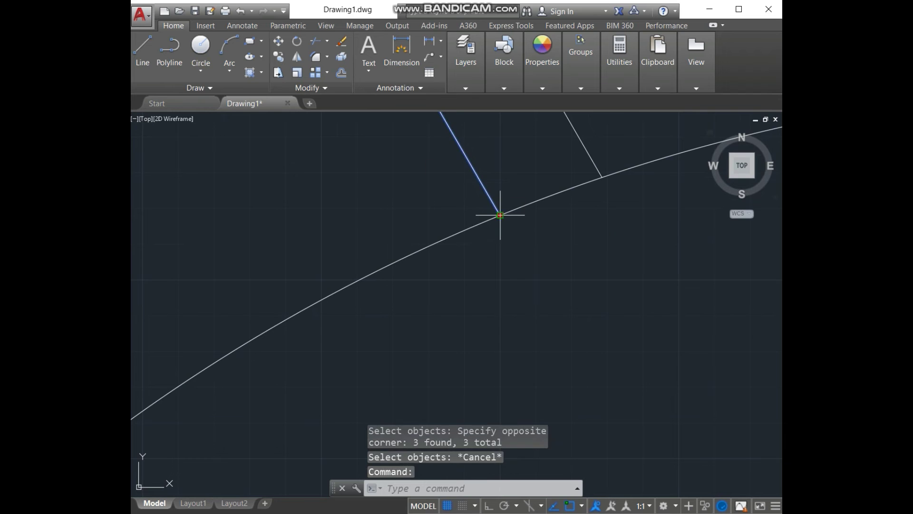
{"action": "left_click", "coordinate": [521, 252]}
{"action": "key", "text": "Escape"}
{"action": "left_click", "coordinate": [589, 152]}
{"action": "left_click", "coordinate": [601, 177]}
{"action": "left_click", "coordinate": [626, 217]}
{"action": "key", "text": "Escape"}
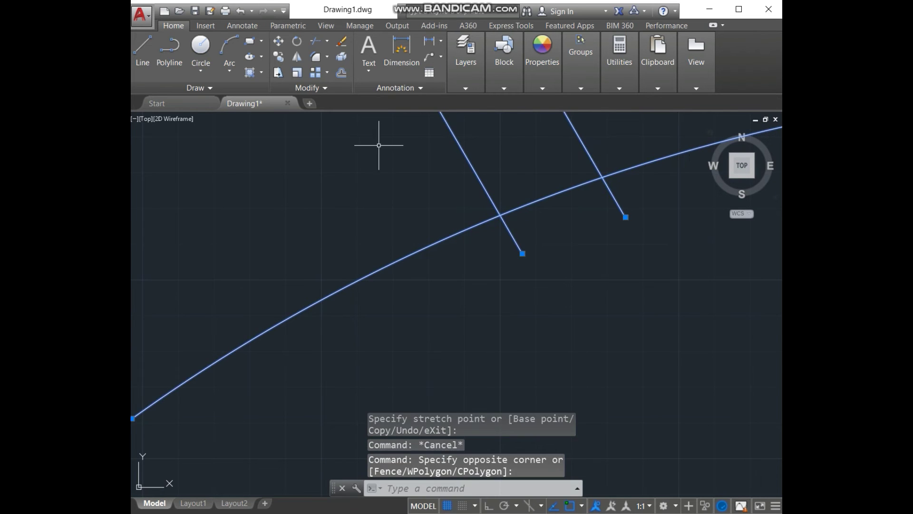
- Trim away the lower left-line stub and the middle arc segment
{"action": "left_click", "coordinate": [377, 147]}
{"action": "type", "text": "tr"}
{"action": "key", "text": "Return"}
{"action": "left_click", "coordinate": [512, 237]}
{"action": "left_click", "coordinate": [552, 196]}
{"action": "key", "text": "Escape"}
{"action": "scroll", "coordinate": [616, 200], "scroll_direction": "down", "scroll_amount": 3}
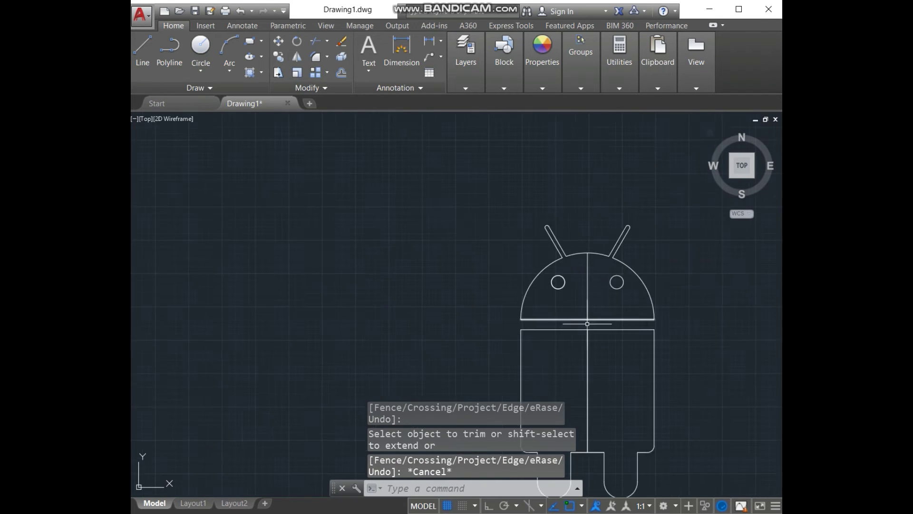
{"action": "scroll", "coordinate": [587, 262], "scroll_direction": "up", "scroll_amount": 2}
- Offset the right body line 3 units outward as an arm guide
{"action": "left_click", "coordinate": [341, 72]}
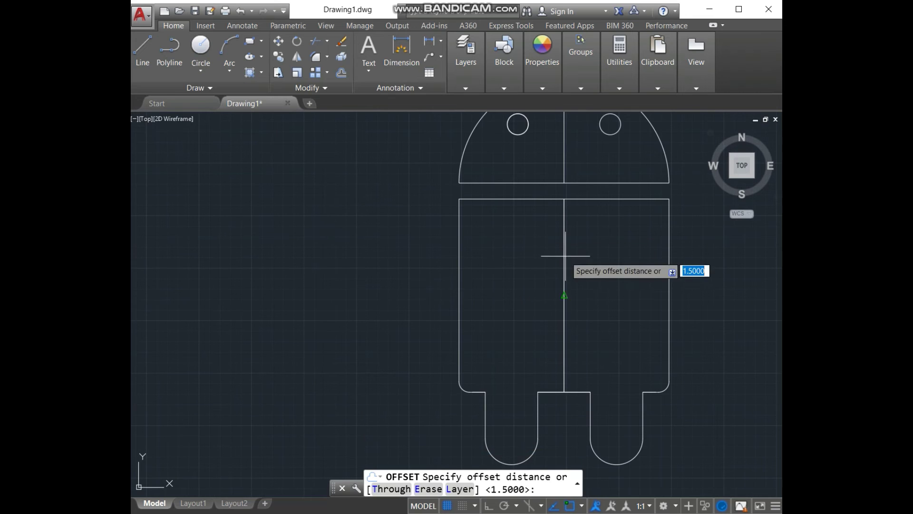
{"action": "key", "text": "Return"}
{"action": "left_click", "coordinate": [670, 253]}
{"action": "key", "text": "Escape"}
{"action": "scroll", "coordinate": [689, 261], "scroll_direction": "up", "scroll_amount": 2}
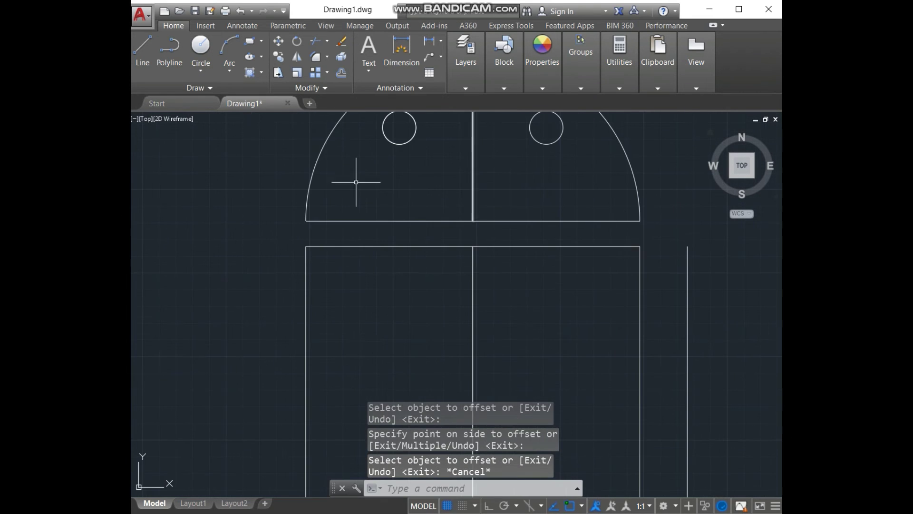
- Draw a short horizontal guide line to the right of the body
{"action": "left_click", "coordinate": [142, 53]}
{"action": "left_click", "coordinate": [639, 221]}
{"action": "left_click", "coordinate": [719, 221]}
{"action": "key", "text": "Escape"}
- Offset the short horizontal guide line 6.6 units downward
{"action": "left_click", "coordinate": [341, 73]}
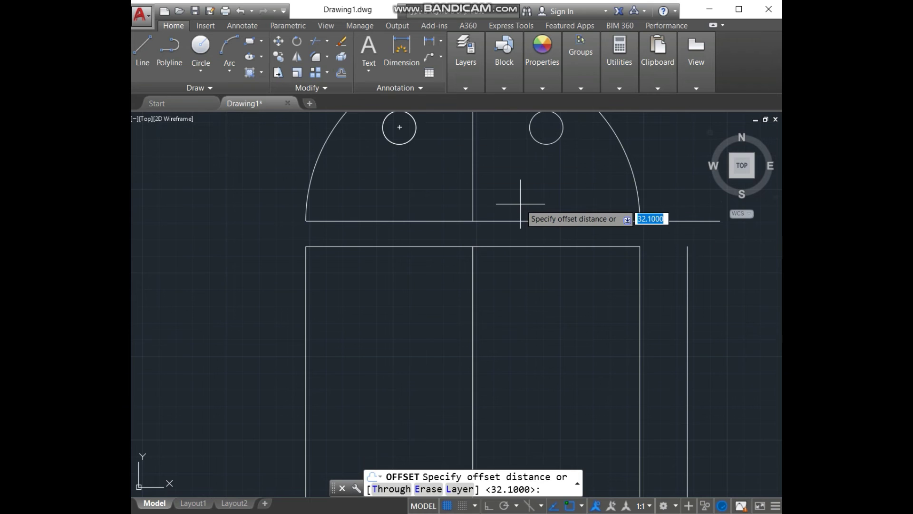
{"action": "key", "text": "Return"}
{"action": "left_click", "coordinate": [708, 221]}
{"action": "left_click", "coordinate": [684, 265]}
{"action": "key", "text": "Escape"}
- Draw a circle of radius 3.6 centred at the guide intersection
{"action": "type", "text": "c"}
{"action": "key", "text": "Return"}
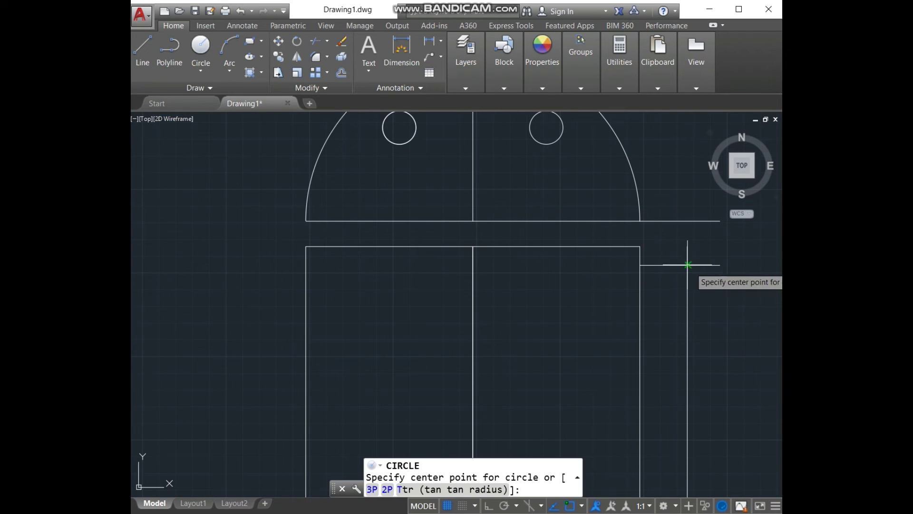
{"action": "left_click", "coordinate": [688, 264]}
{"action": "type", "text": "3.6"}
{"action": "key", "text": "Return"}
{"action": "scroll", "coordinate": [667, 132], "scroll_direction": "down", "scroll_amount": 2}
- Draw a 30.8-long vertical line from the circle's left edge
{"action": "key", "text": "Escape"}
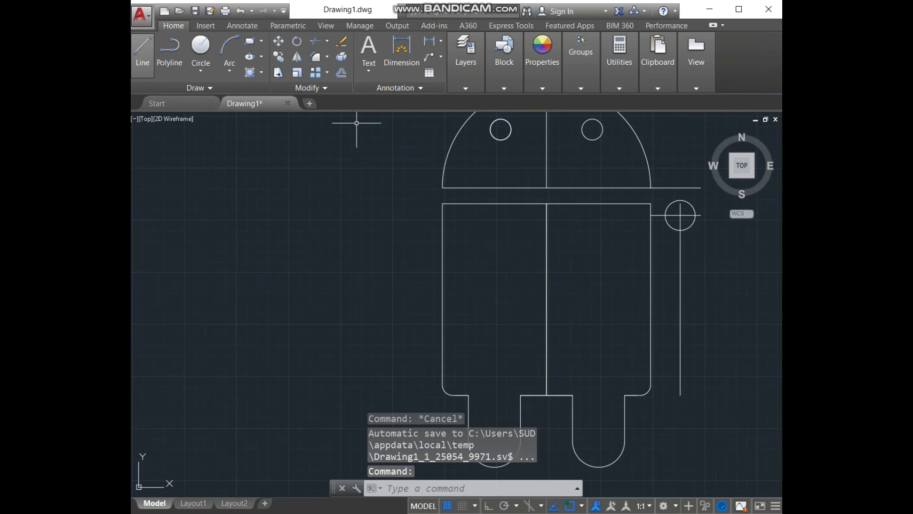
{"action": "left_click", "coordinate": [143, 52]}
{"action": "left_click", "coordinate": [665, 215]}
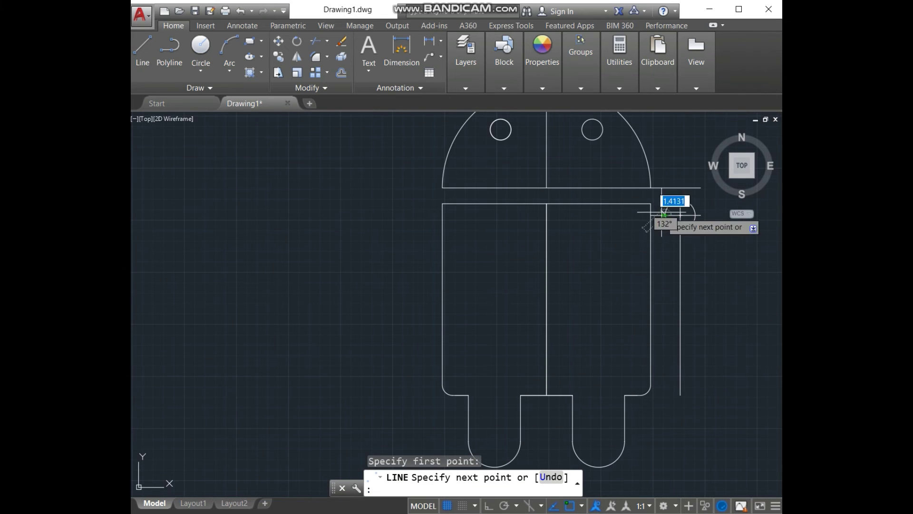
{"action": "key", "text": "F8"}
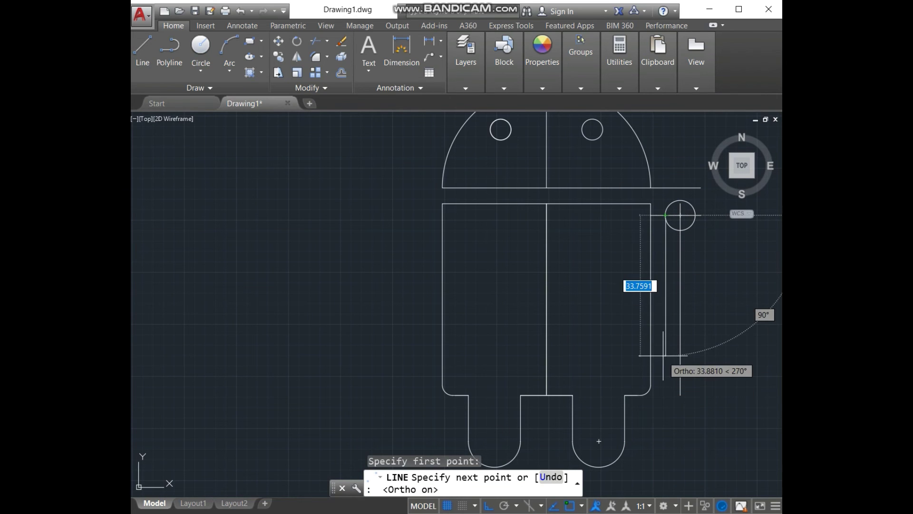
{"action": "type", "text": "8"}
{"action": "key", "text": "Return"}
{"action": "key", "text": "Escape"}
- Offset the vertical arm line 7.2 units to the right
{"action": "left_click", "coordinate": [341, 72]}
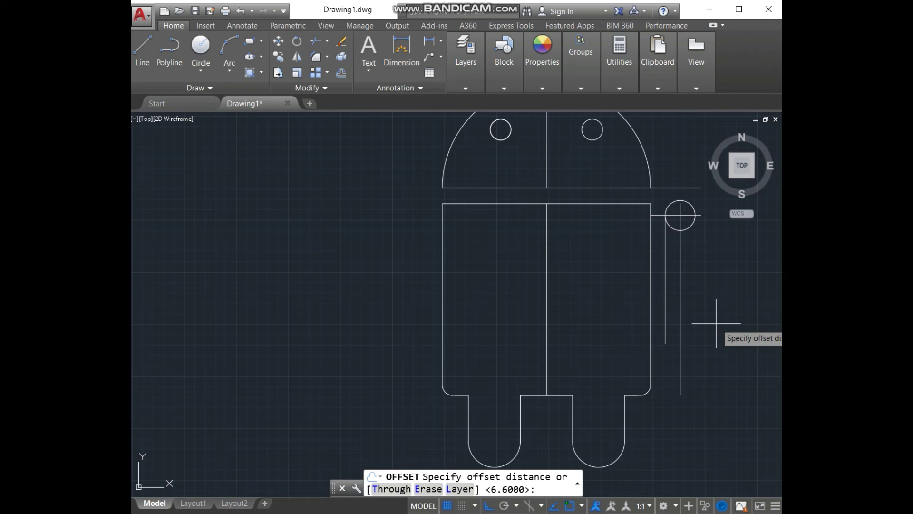
{"action": "type", "text": "7.2"}
{"action": "key", "text": "Return"}
{"action": "left_click", "coordinate": [665, 285]}
{"action": "left_click", "coordinate": [711, 285]}
{"action": "key", "text": "Escape"}
- Fillet the two arm lines to round the capsule's bottom end
{"action": "left_click", "coordinate": [315, 56]}
{"action": "left_click", "coordinate": [695, 333]}
{"action": "left_click", "coordinate": [665, 331]}
{"action": "key", "text": "Escape"}
- Trim the extra segments and centre line from the capsule arm
{"action": "left_click", "coordinate": [727, 362]}
{"action": "left_click", "coordinate": [659, 169]}
{"action": "left_click", "coordinate": [315, 41]}
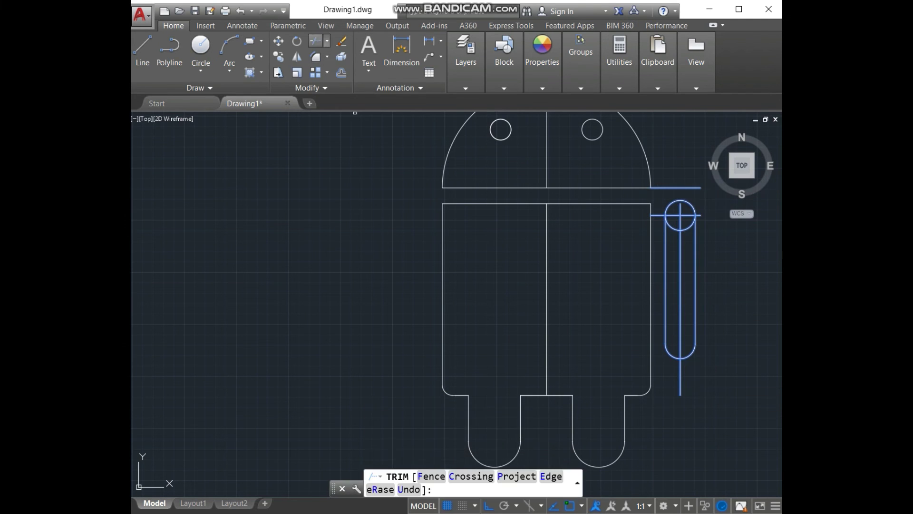
{"action": "left_click", "coordinate": [682, 222]}
{"action": "left_click", "coordinate": [680, 339]}
{"action": "left_click", "coordinate": [680, 209]}
{"action": "key", "text": "Escape"}
- Erase the leftover short construction lines beside the arm
{"action": "left_click", "coordinate": [780, 261]}
{"action": "left_click", "coordinate": [701, 196]}
{"action": "key", "text": "Delete"}
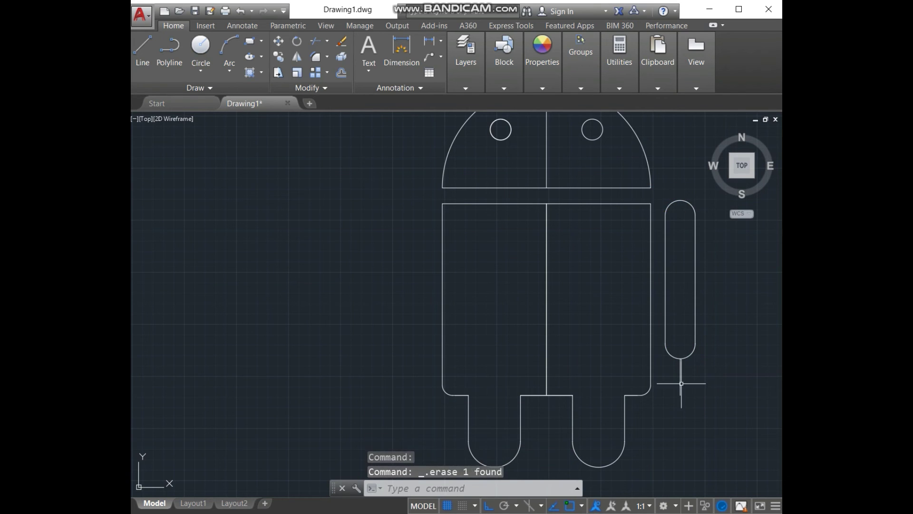
- Mirror the right arm keeping the original, then undo the misplaced copy
{"action": "left_click", "coordinate": [297, 57]}
{"action": "left_click", "coordinate": [775, 398]}
{"action": "left_click", "coordinate": [662, 178]}
{"action": "key", "text": "Return"}
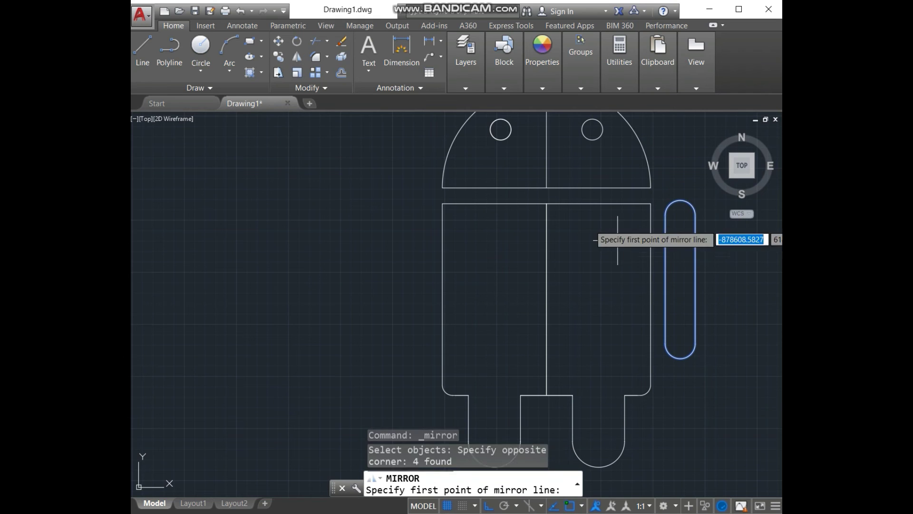
{"action": "left_click", "coordinate": [547, 204]}
{"action": "left_click", "coordinate": [547, 235]}
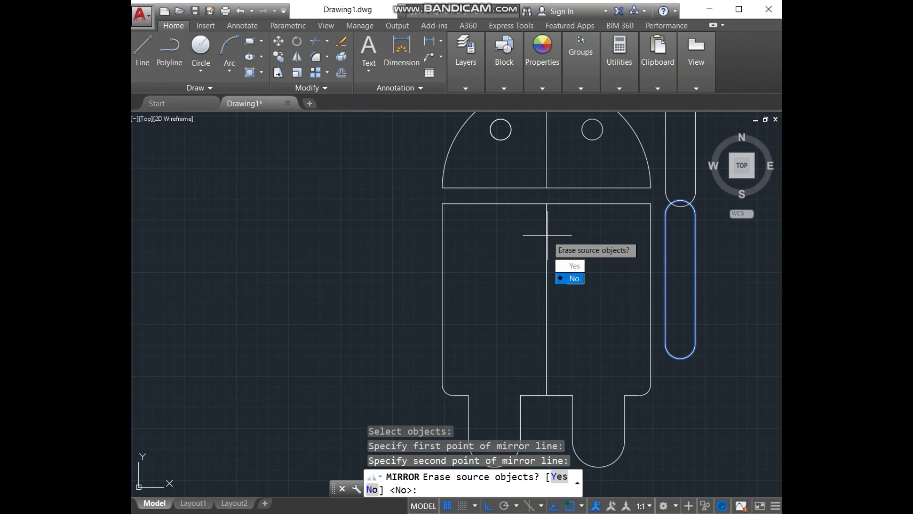
{"action": "type", "text": "N"}
{"action": "key", "text": "Return"}
{"action": "key", "text": "ctrl+z"}
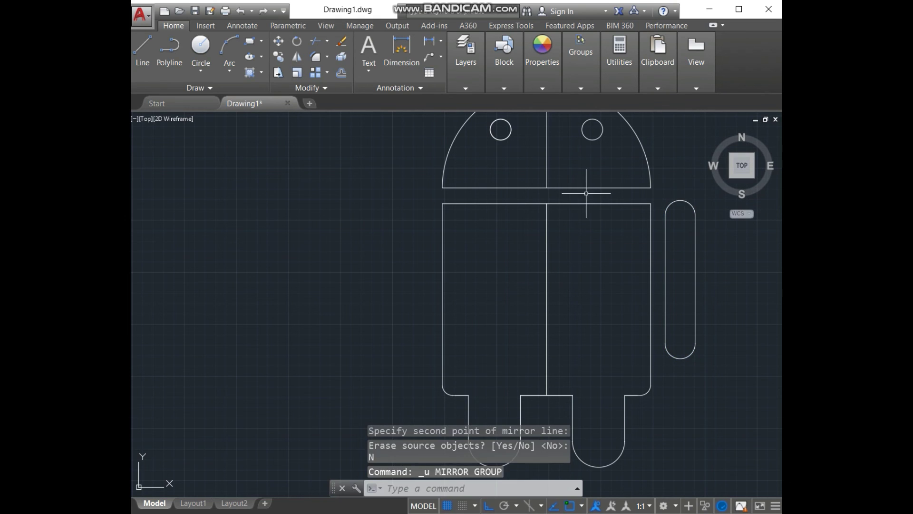
- Mirror the right arm about the body's vertical centre line, keeping the original
{"action": "left_click", "coordinate": [297, 57]}
{"action": "left_click", "coordinate": [713, 377]}
{"action": "left_click", "coordinate": [659, 193]}
{"action": "key", "text": "Return"}
{"action": "left_click", "coordinate": [547, 395]}
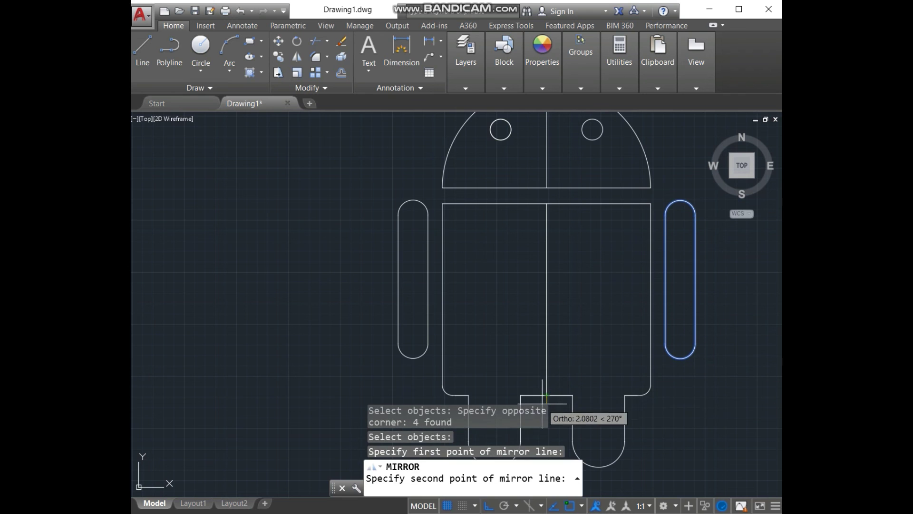
{"action": "left_click", "coordinate": [547, 416]}
{"action": "type", "text": "N"}
{"action": "key", "text": "Return"}
- Delete the body's vertical centre line
{"action": "scroll", "coordinate": [547, 264], "scroll_direction": "down", "scroll_amount": 4}
{"action": "left_click", "coordinate": [552, 264]}
{"action": "key", "text": "Delete"}
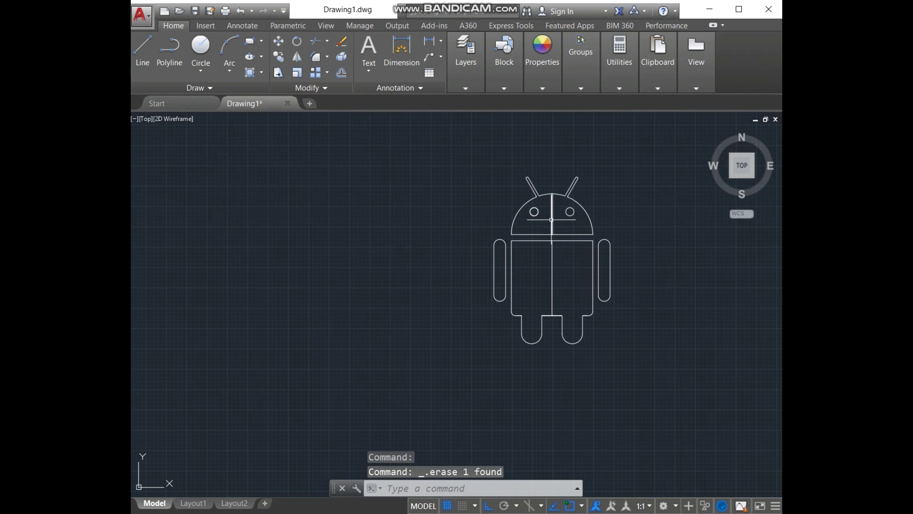
- Hatch the body, legs, both arms and head with solid green
{"action": "scroll", "coordinate": [637, 209], "scroll_direction": "up", "scroll_amount": 2}
{"action": "left_click", "coordinate": [250, 72]}
{"action": "left_click", "coordinate": [510, 316]}
{"action": "left_click", "coordinate": [417, 304]}
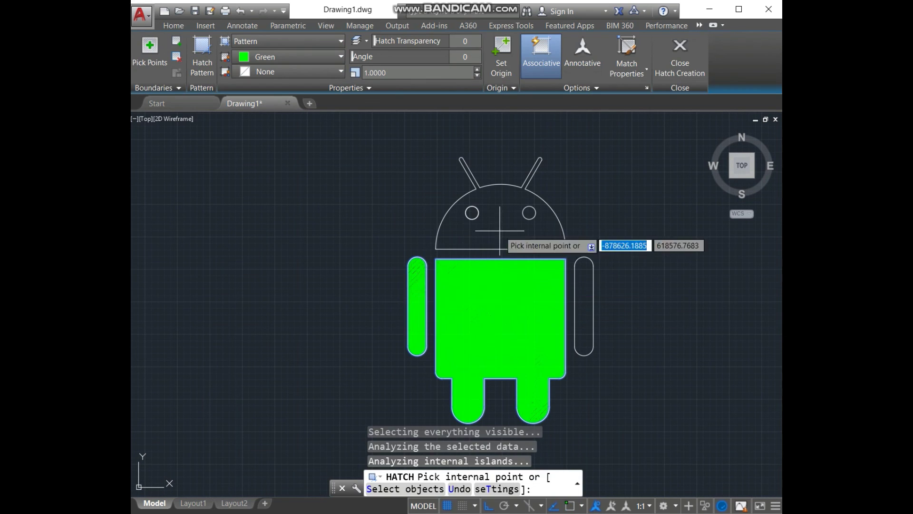
{"action": "left_click", "coordinate": [499, 228]}
{"action": "left_click", "coordinate": [588, 312]}
{"action": "key", "text": "Return"}
- Set the object colour to ByLayer in the property settings
{"action": "left_click", "coordinate": [542, 61]}
{"action": "left_click", "coordinate": [465, 62]}
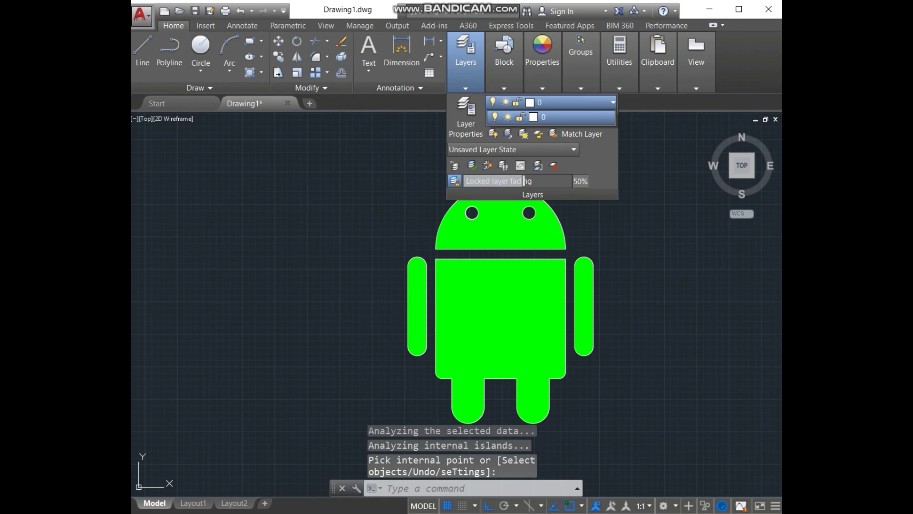
{"action": "left_click", "coordinate": [529, 102]}
{"action": "left_click", "coordinate": [643, 290]}
{"action": "left_click", "coordinate": [592, 362]}
{"action": "left_click", "coordinate": [653, 250]}
{"action": "key", "text": "Escape"}
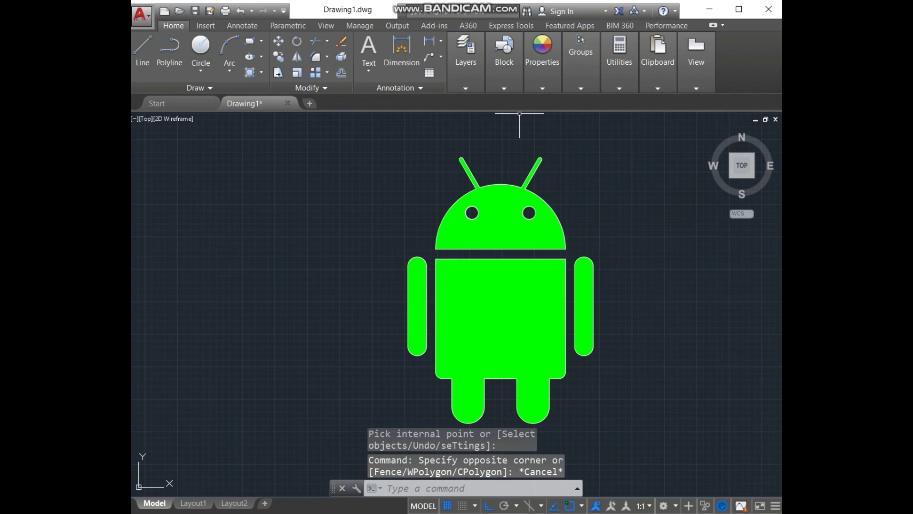
- Set layer 0's colour to 250
{"action": "left_click", "coordinate": [529, 102]}
{"action": "left_click", "coordinate": [590, 361]}
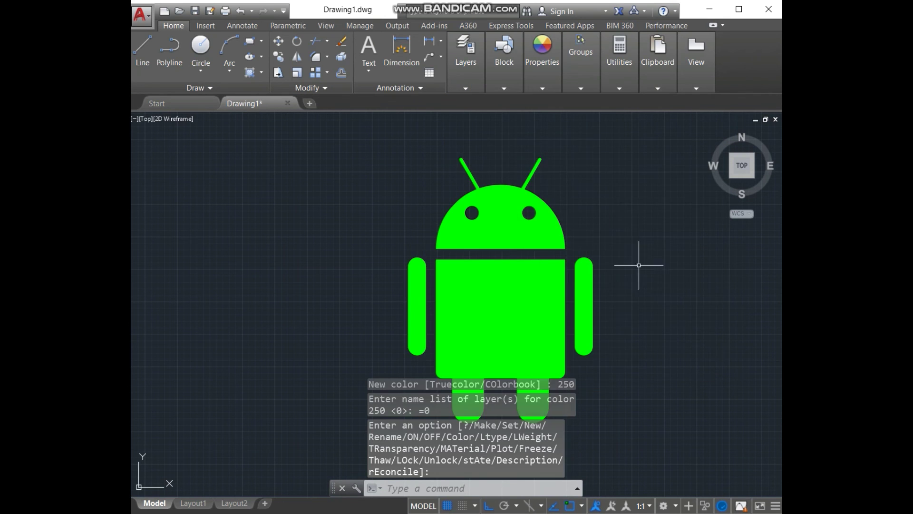
{"action": "scroll", "coordinate": [641, 203], "scroll_direction": "down", "scroll_amount": 2}
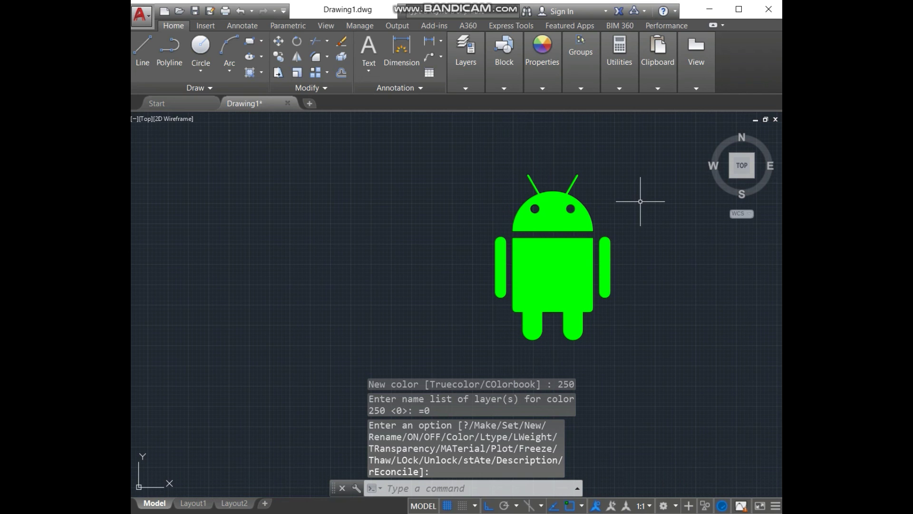
{"action": "scroll", "coordinate": [653, 218], "scroll_direction": "up", "scroll_amount": 2}
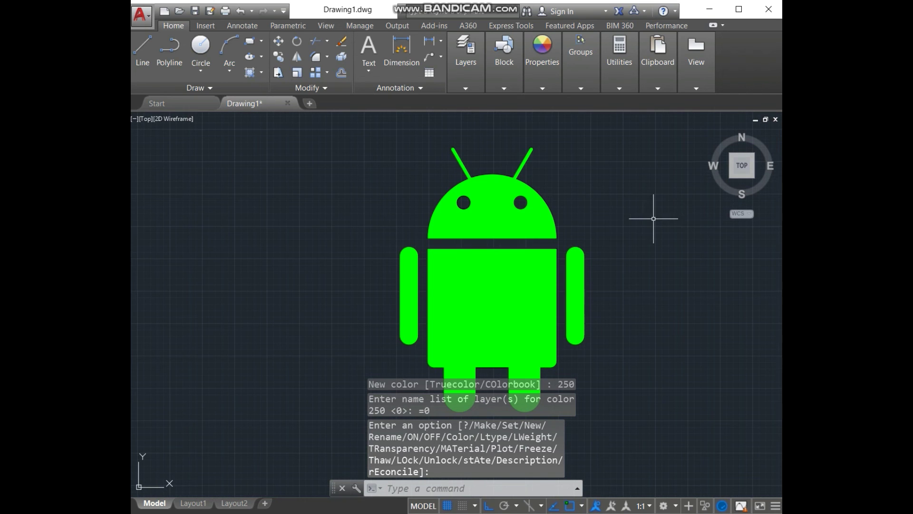